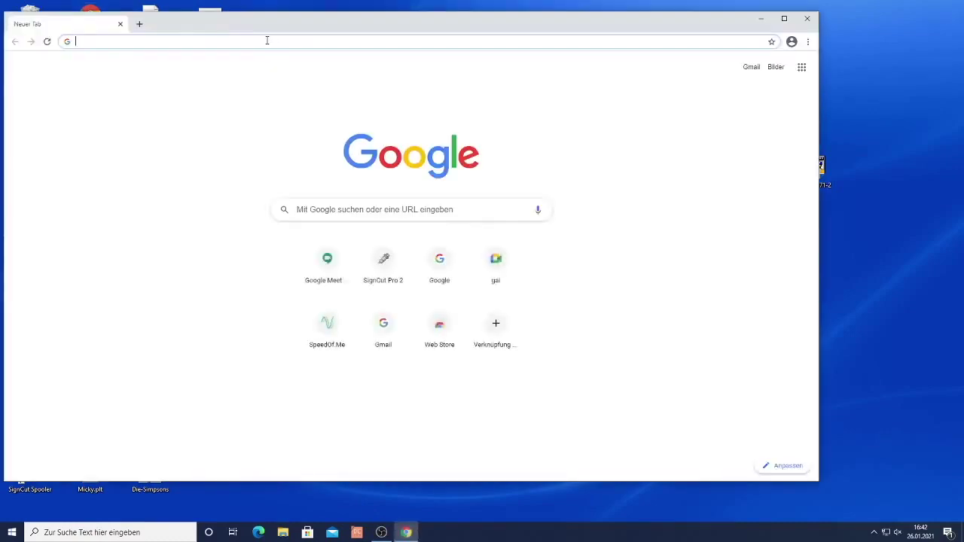
Go to signcutpro.com and open the SignCut Pro 2 downloads page
text(signcutpro.com)
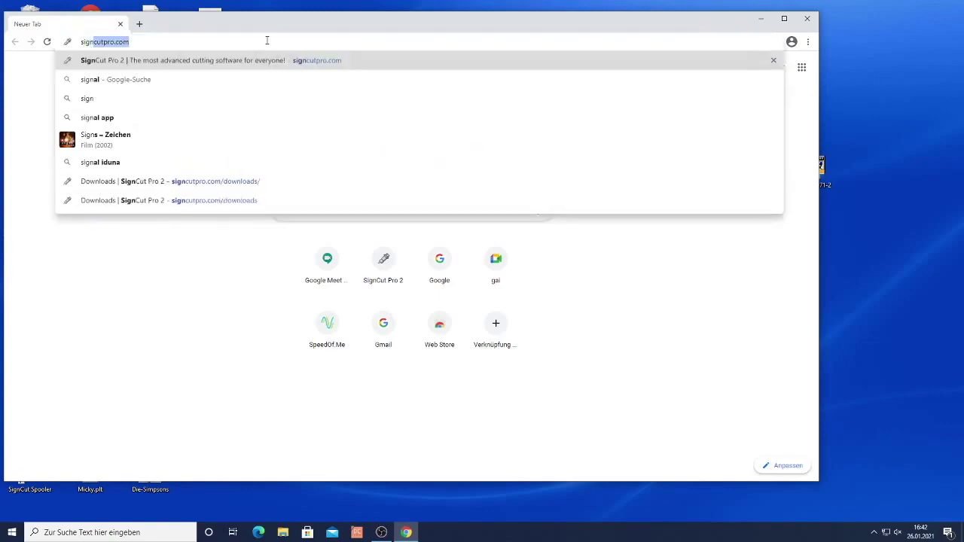
key(Return)
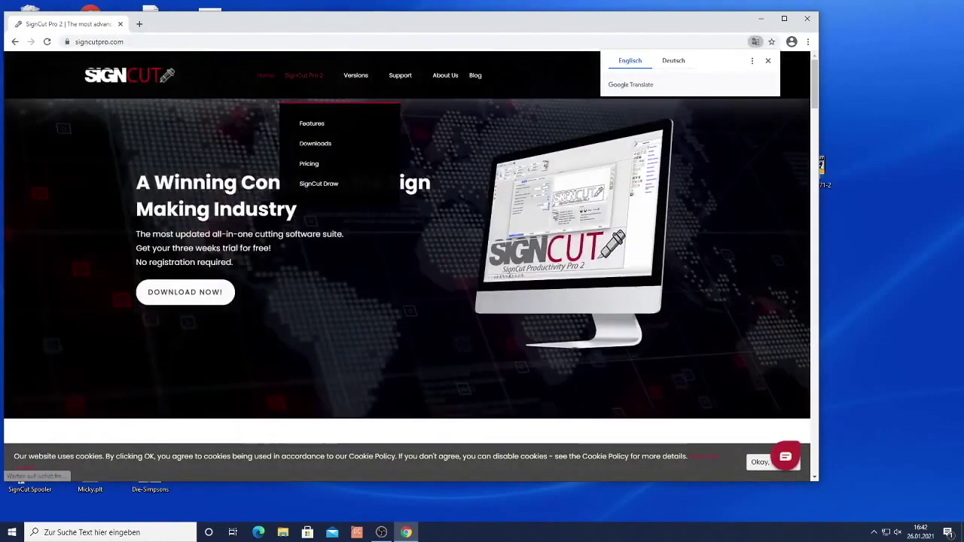
click(325, 149)
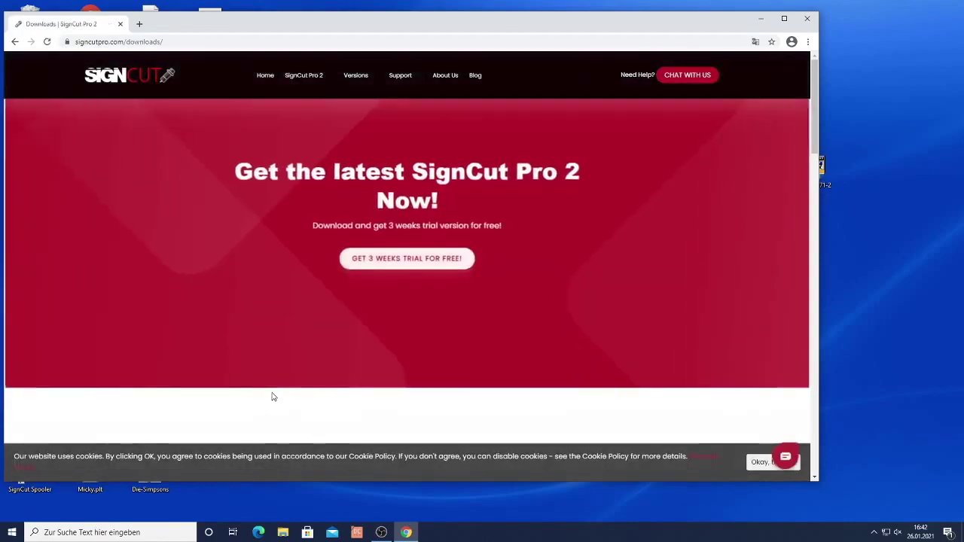
Download the Windows beta of SignCut Pro 2 version 0.1.480
scroll(275, 400, down, 5)
scroll(266, 400, down, 2)
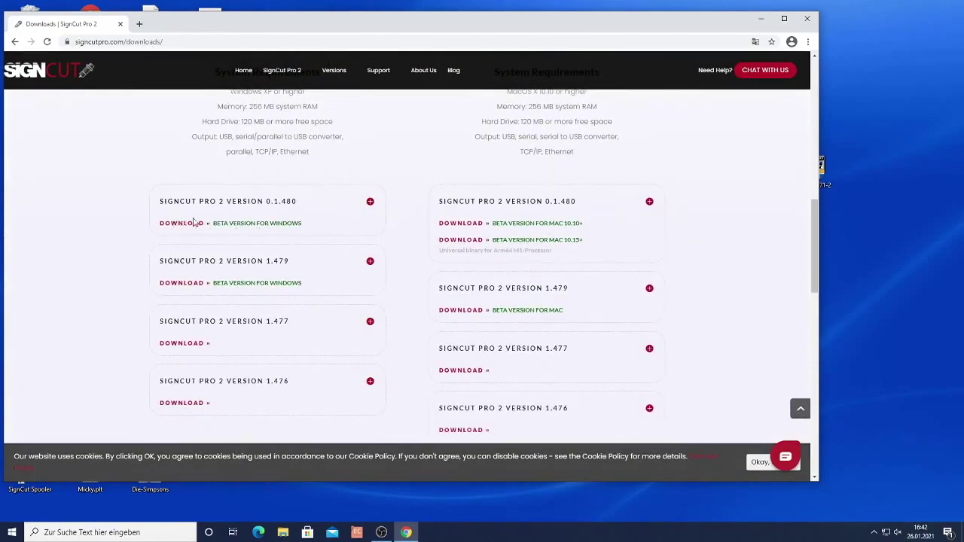
click(175, 226)
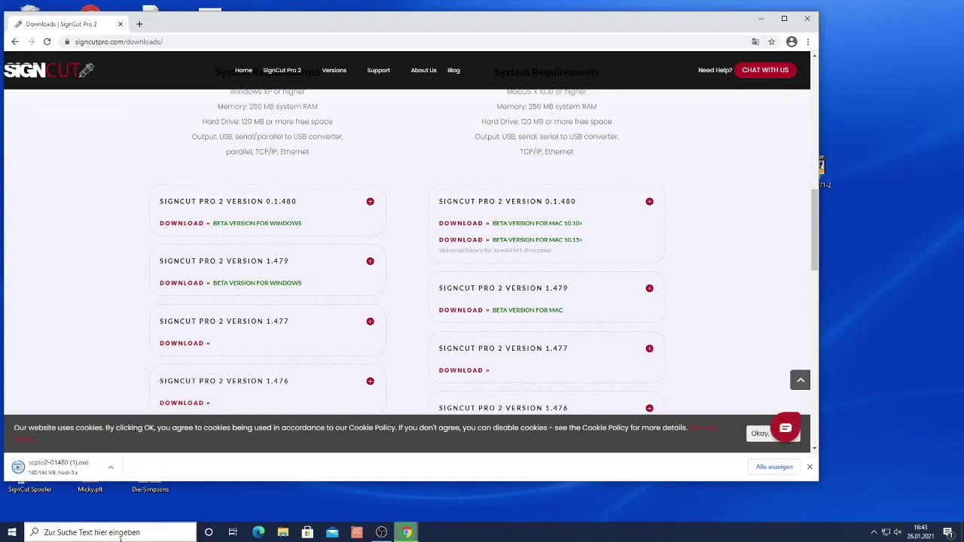
Set the scpro2-01480 (1).exe download to launch the installer once it finishes
click(75, 471)
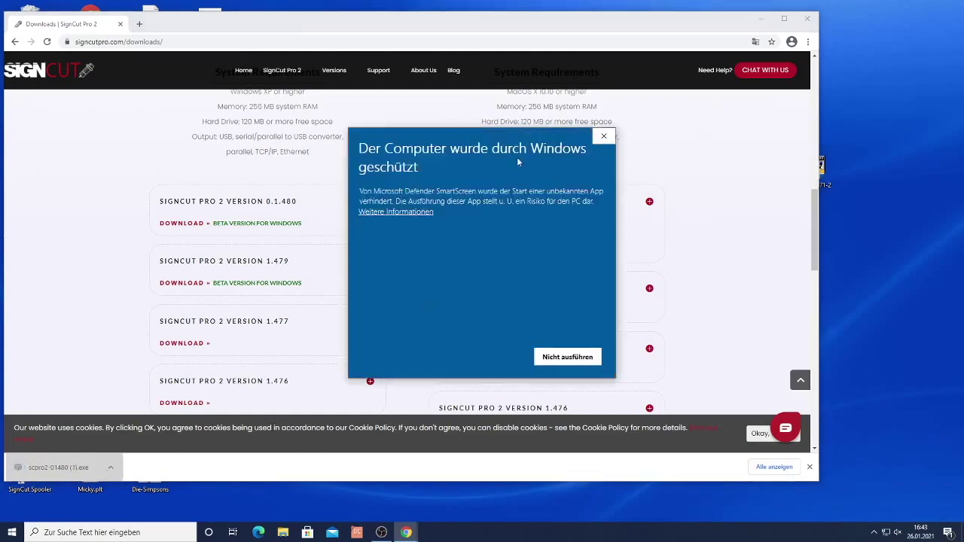
Run the unrecognised SignCut installer despite the SmartScreen protection warning
click(397, 214)
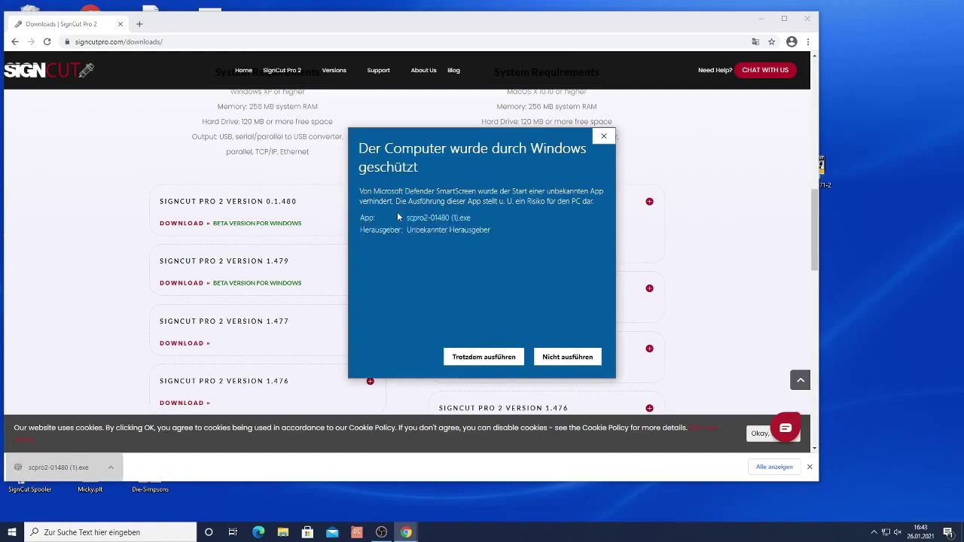
click(482, 357)
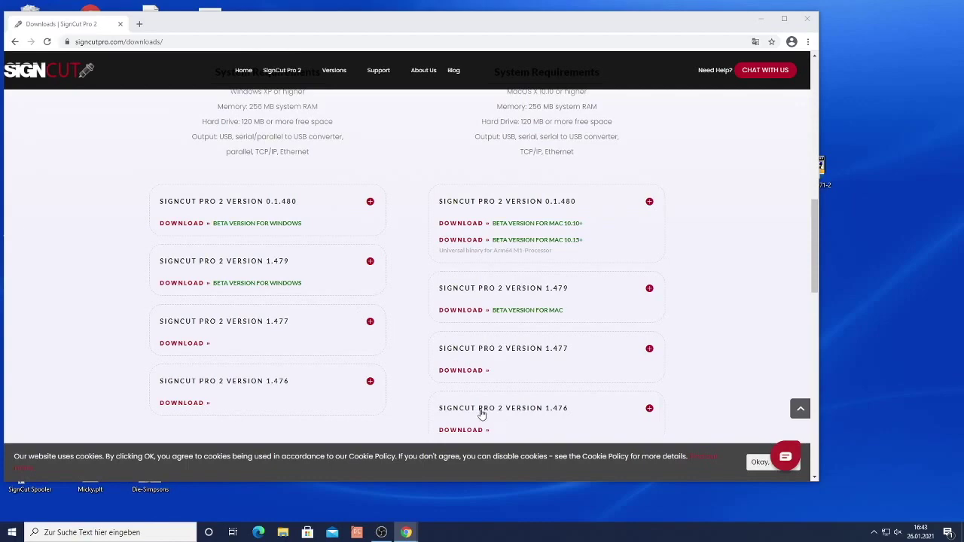
click(487, 436)
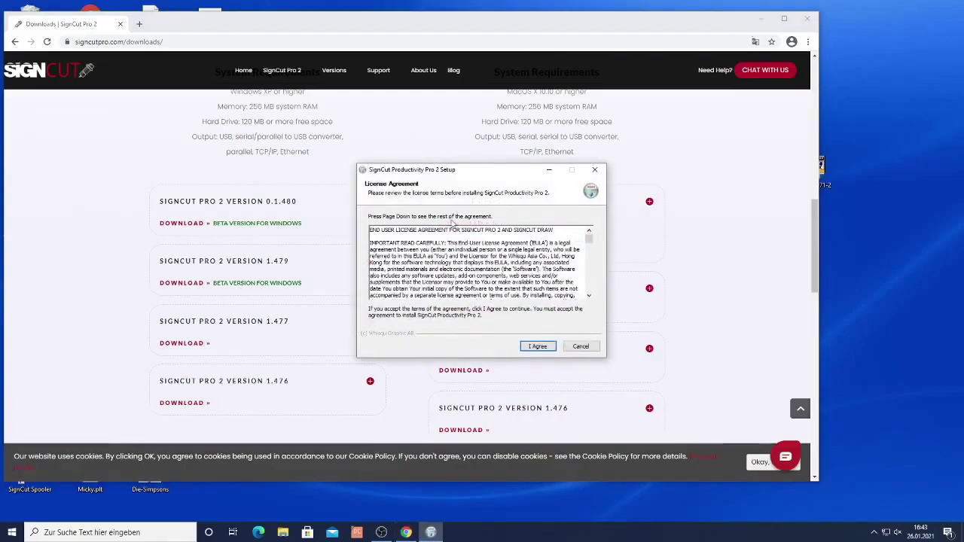
Accept the licence agreement and keep SignCut Pro 2 as the only component
click(537, 345)
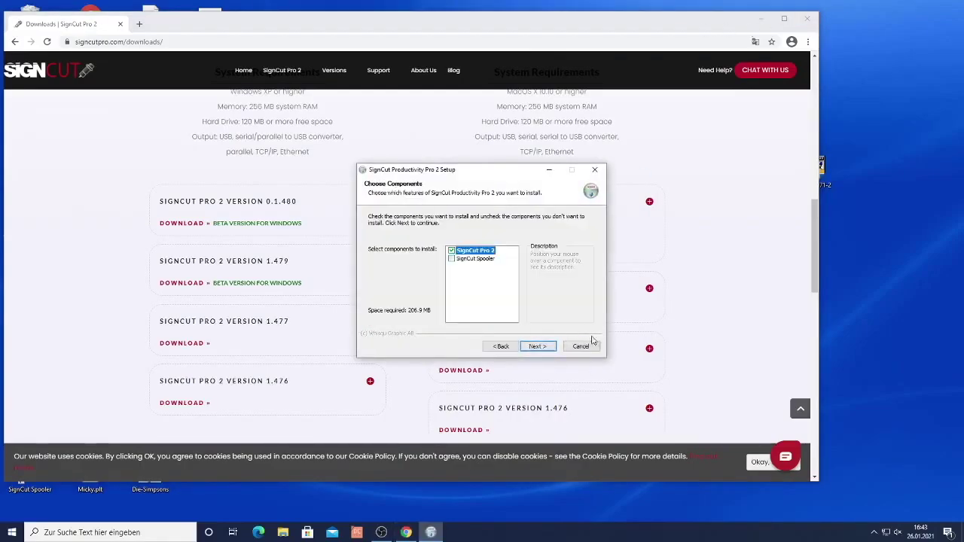
mouse_move(460, 262)
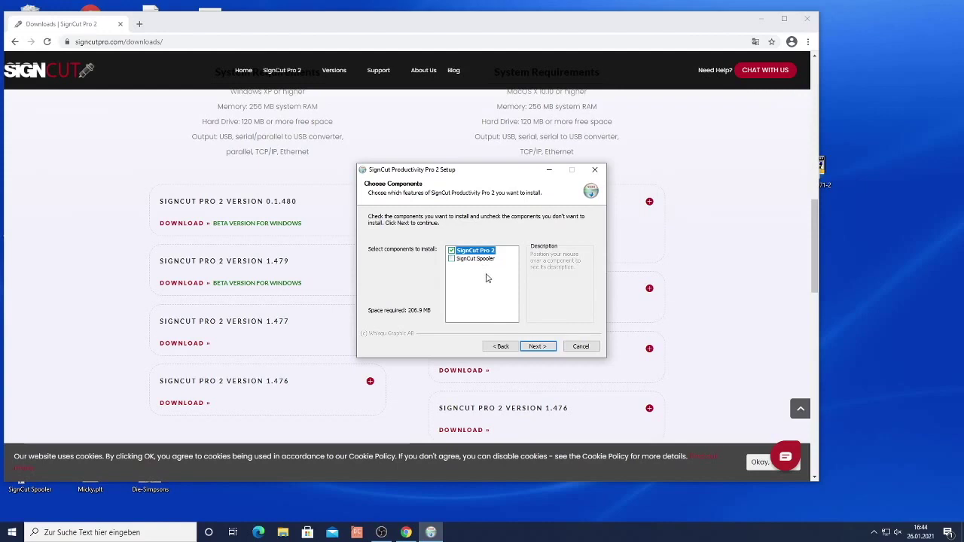
click(539, 348)
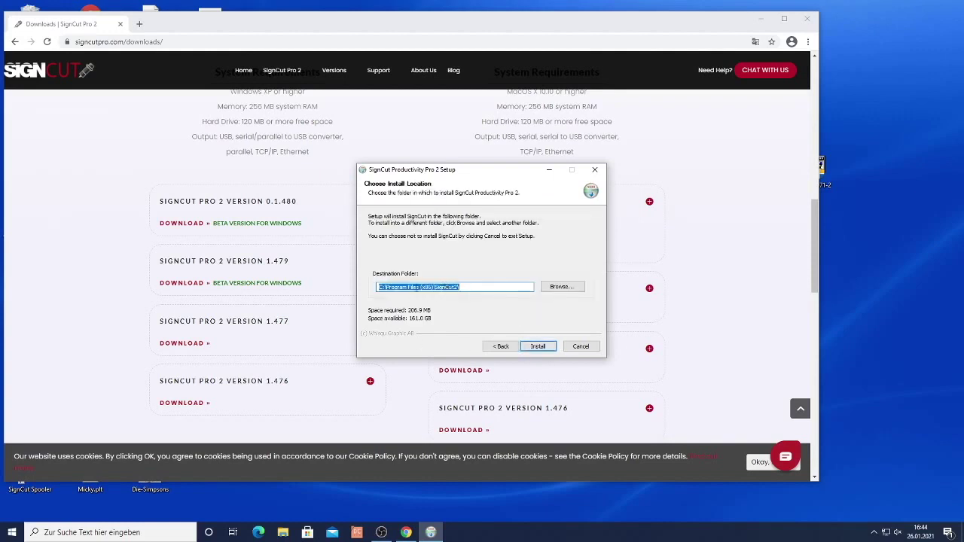
Install into the default SignCut2 folder and minimize Chrome to show the desktop
click(537, 346)
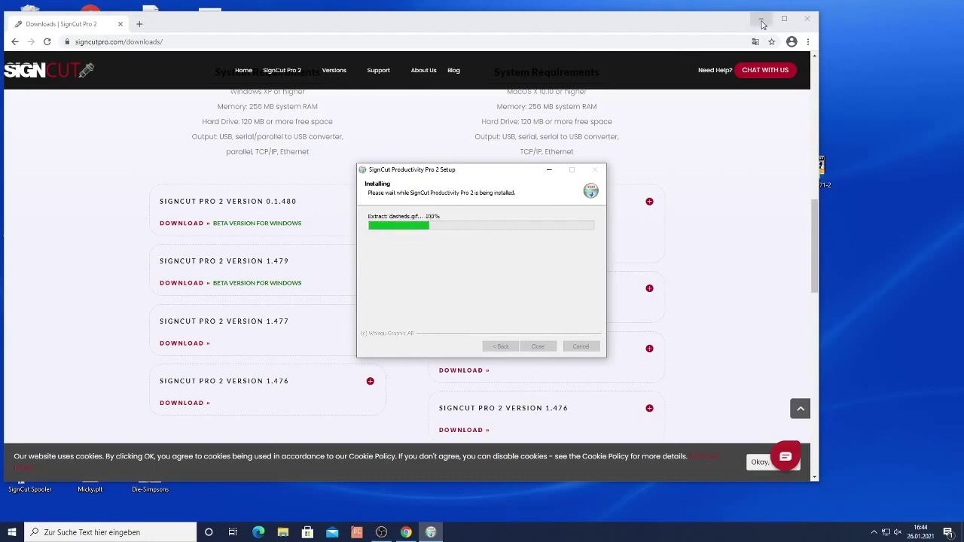
click(762, 18)
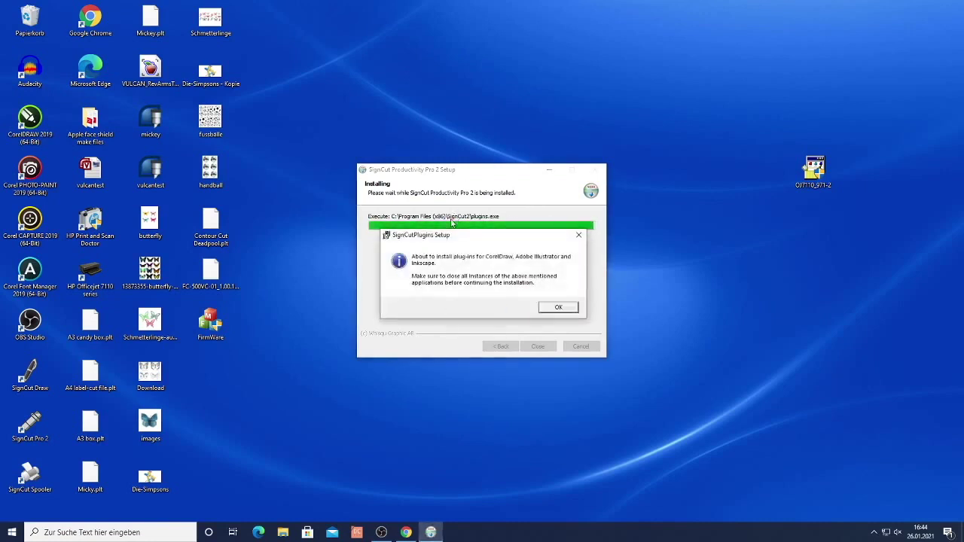
Acknowledge the plug-in notice and continue past the CorelDRAW and Illustrator plug-in checks
click(559, 308)
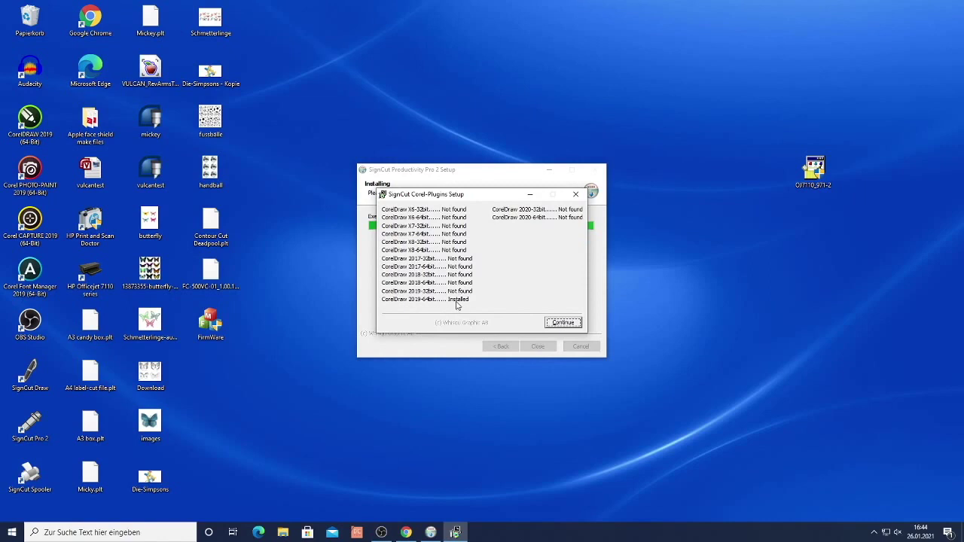
click(556, 324)
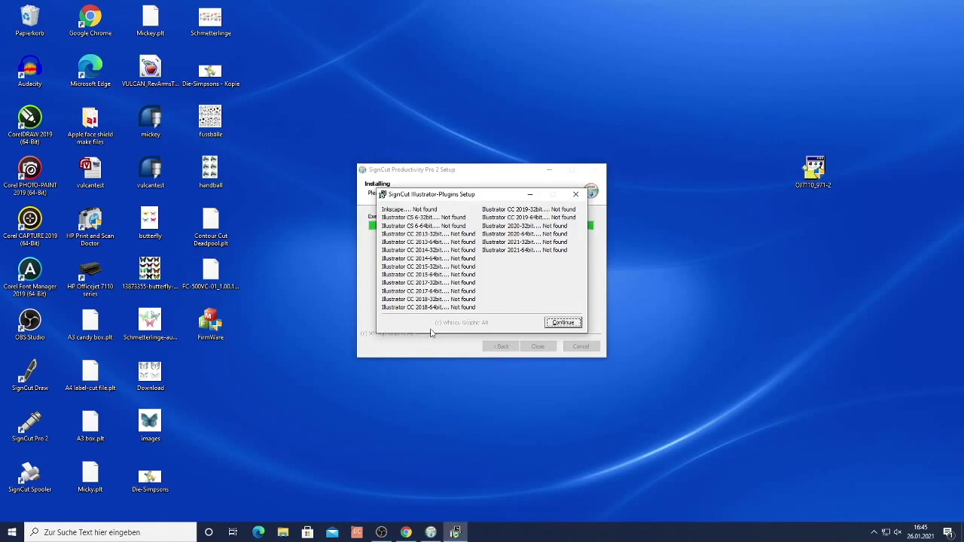
click(563, 322)
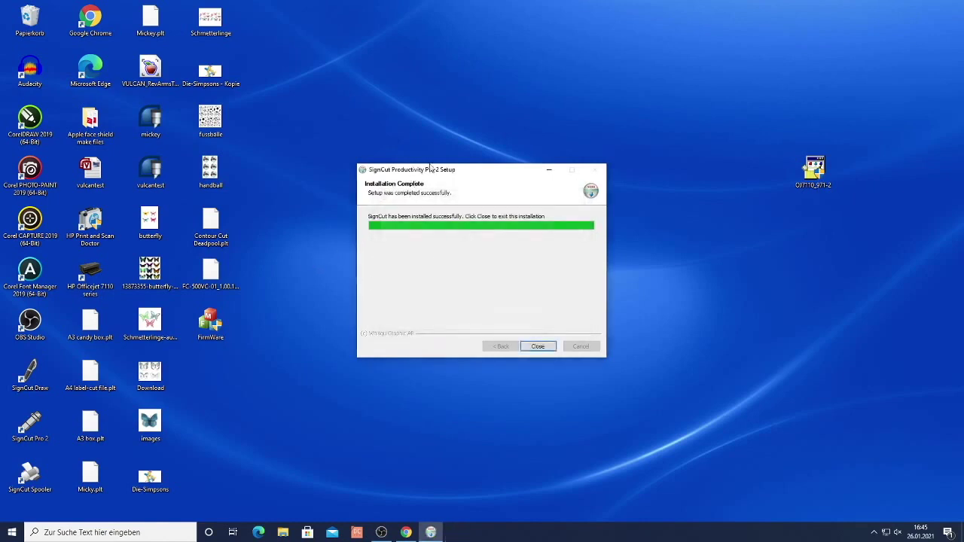
Close the finished setup and launch CorelDRAW 2019 (64-Bit) from its desktop shortcut
click(530, 347)
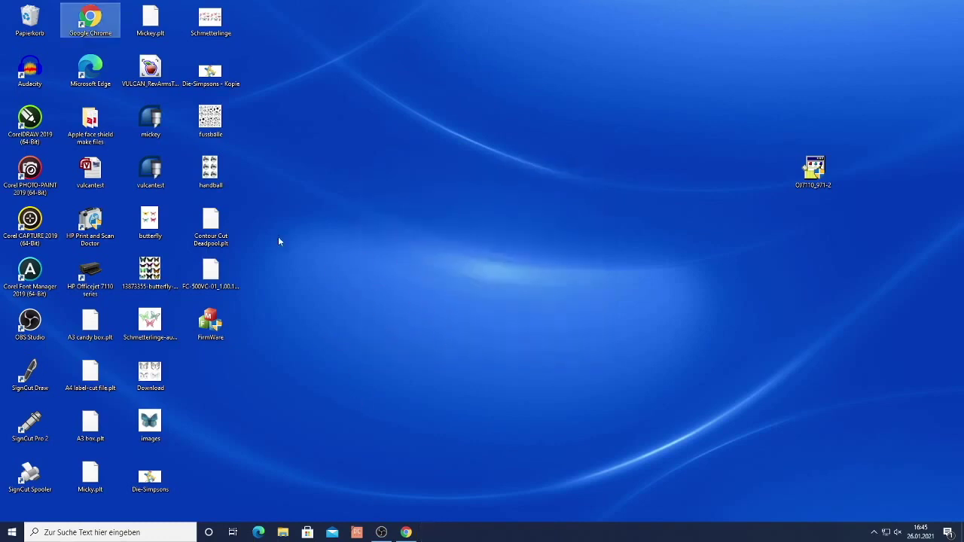
click(30, 128)
double_click(30, 128)
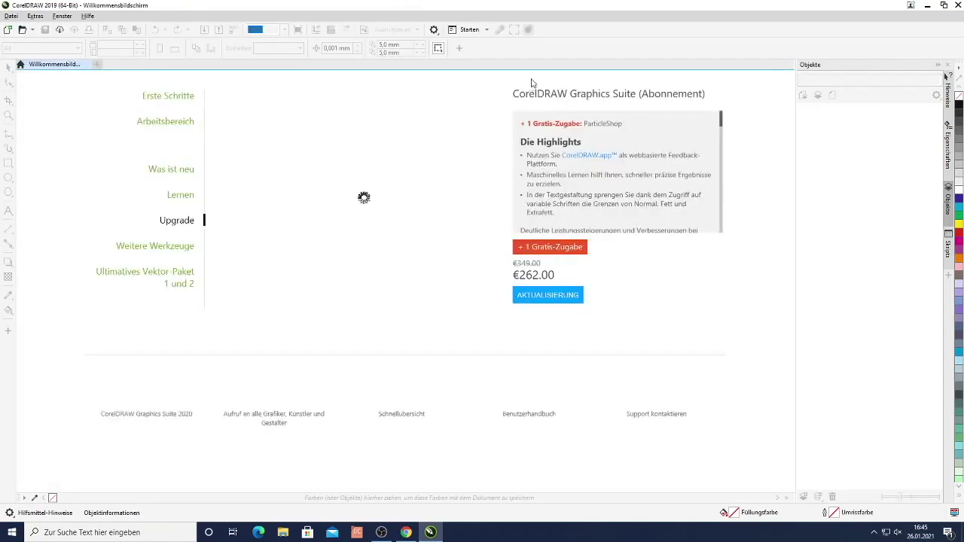
Create the new A4 portrait document Unbenannt-1 with default settings
click(7, 30)
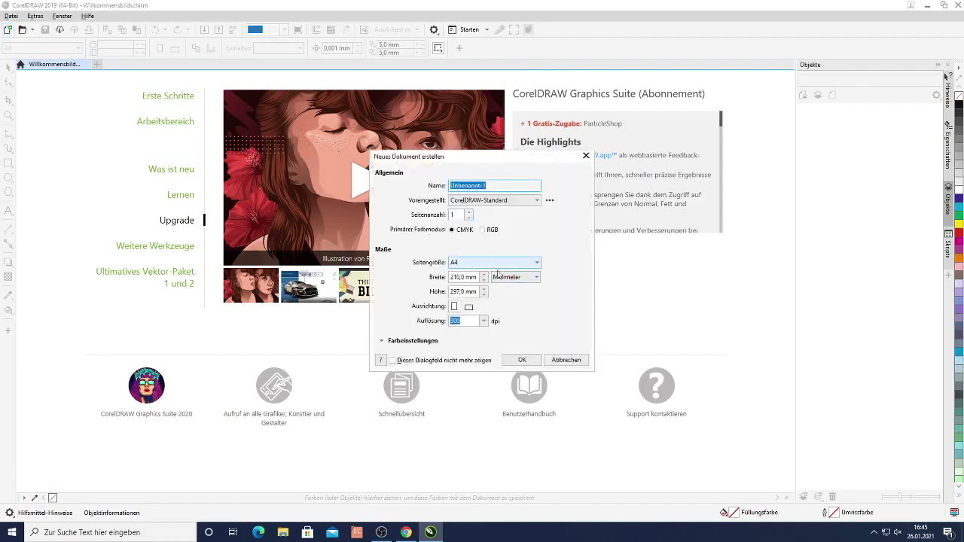
click(521, 360)
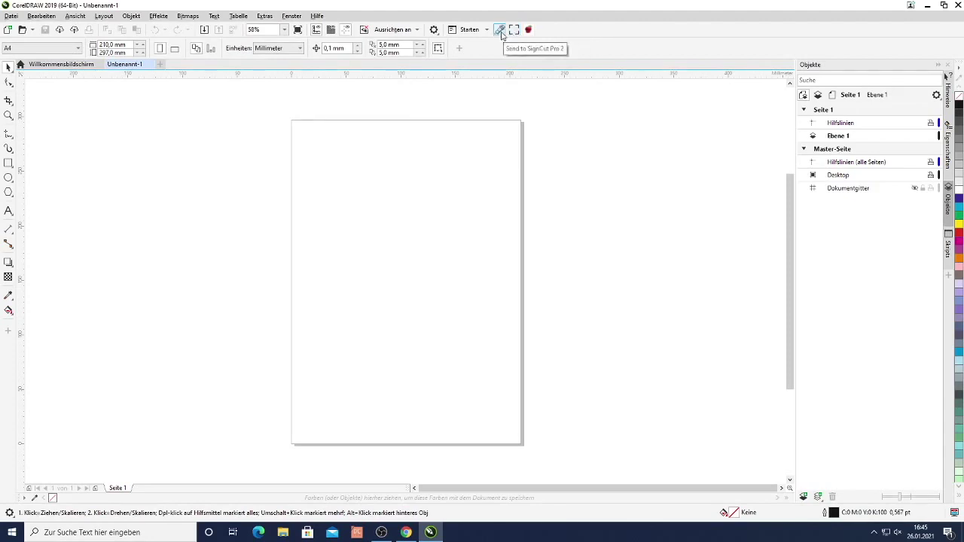
Search Google in Chrome for 'homer simpson'
click(408, 533)
click(380, 41)
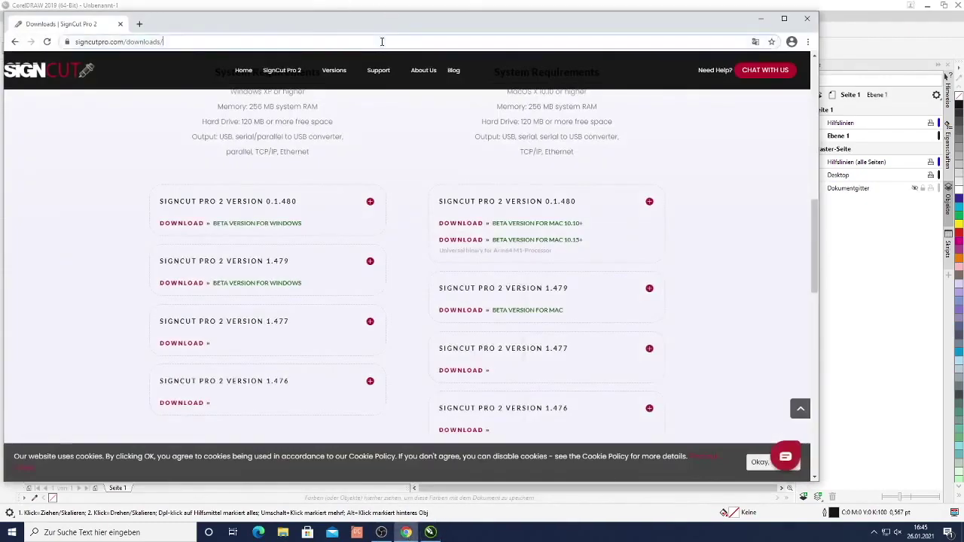
text(homer simps)
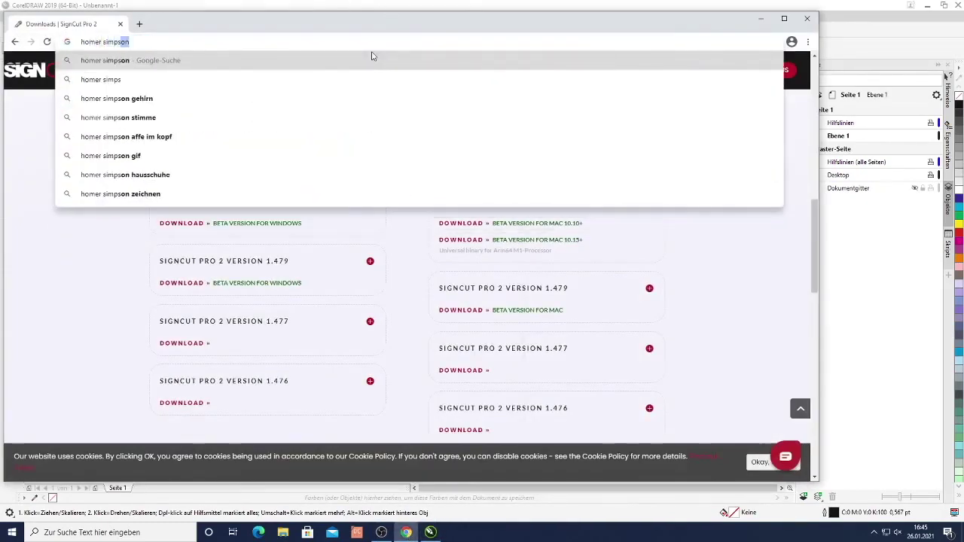
key(Return)
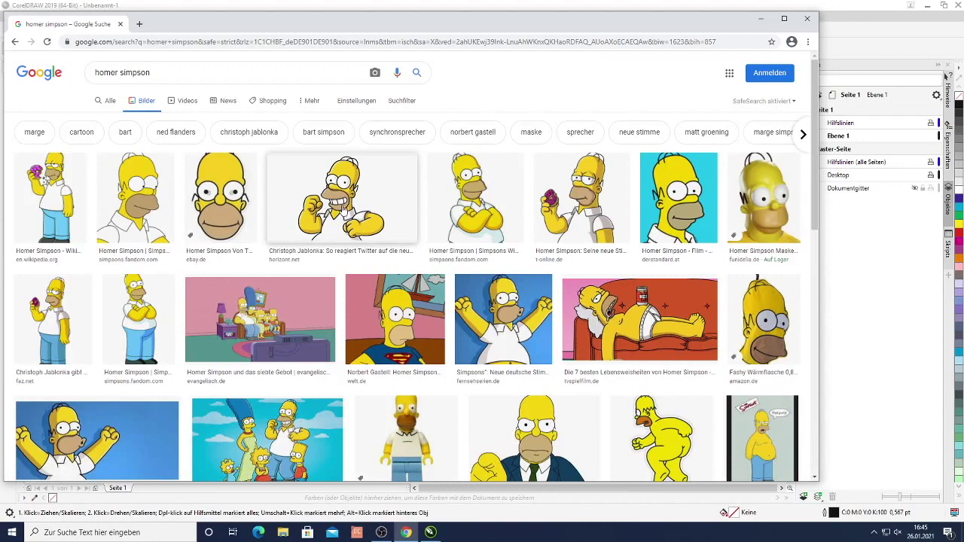
Save the Wikipedia Homer Simpson image to the Desktop as Homer_Simpson_2006.png
click(66, 175)
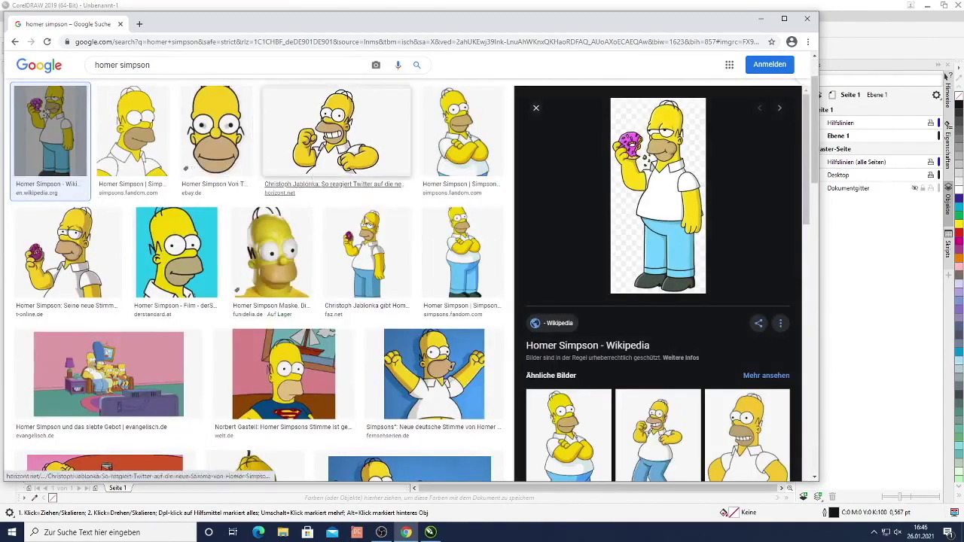
right_click(659, 243)
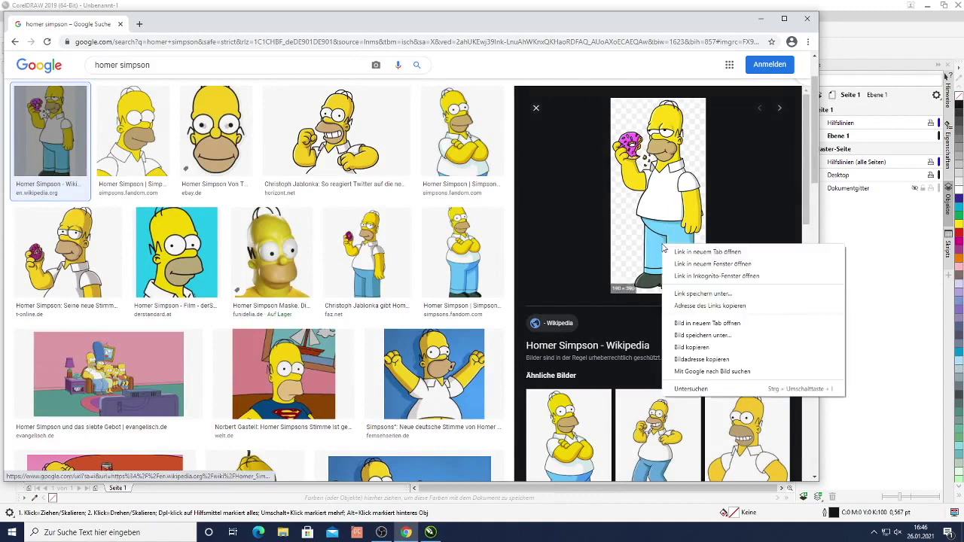
click(721, 336)
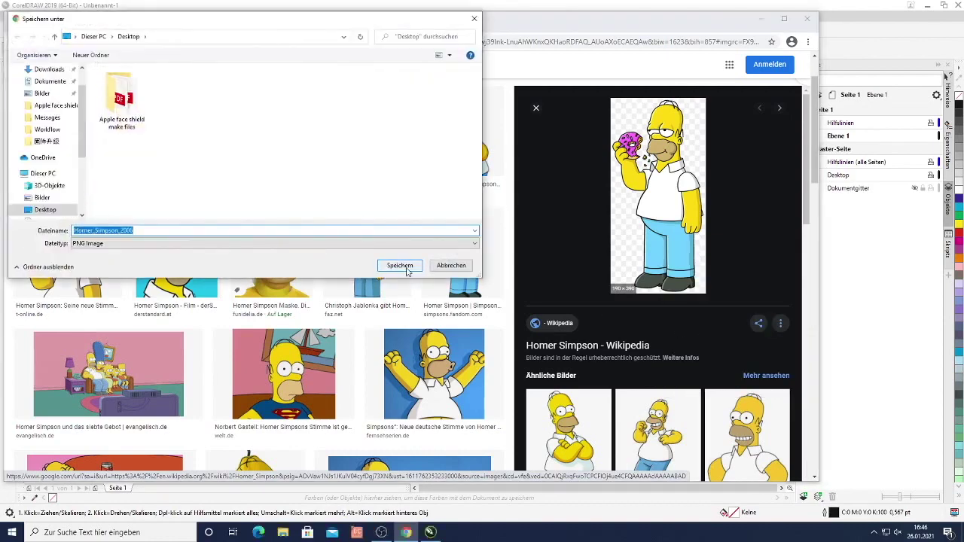
click(400, 265)
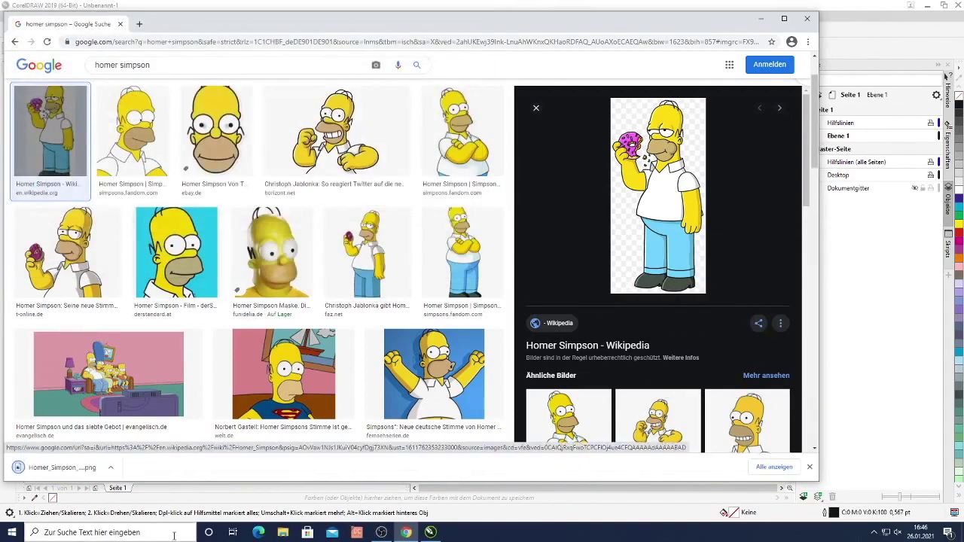
Import Homer_Simpson_2006.png through Datei > Importieren and place it on the A4 page
click(432, 533)
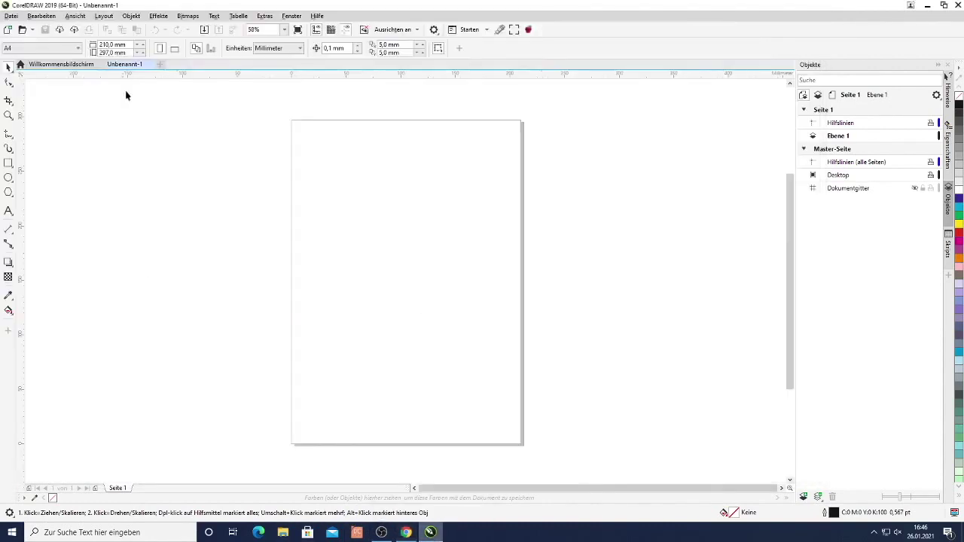
click(11, 16)
click(83, 183)
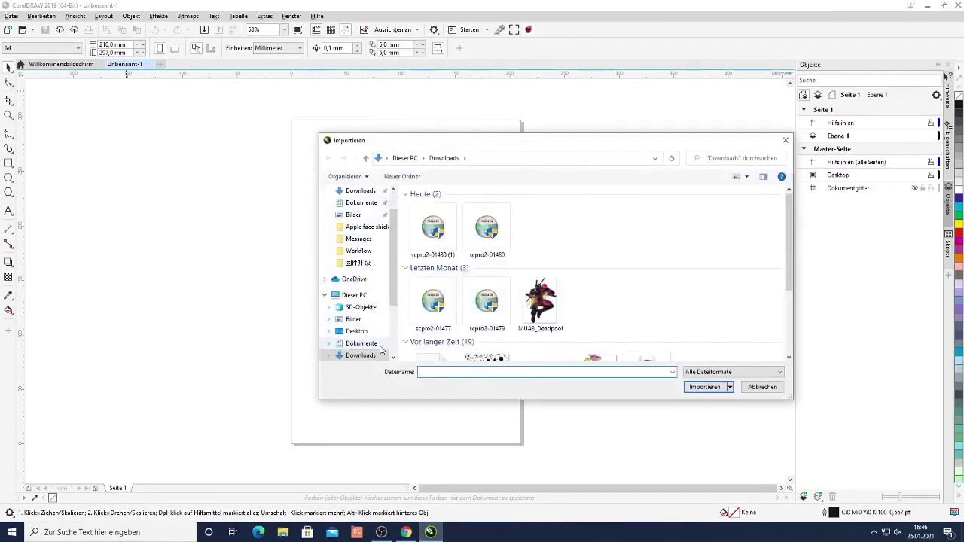
click(366, 205)
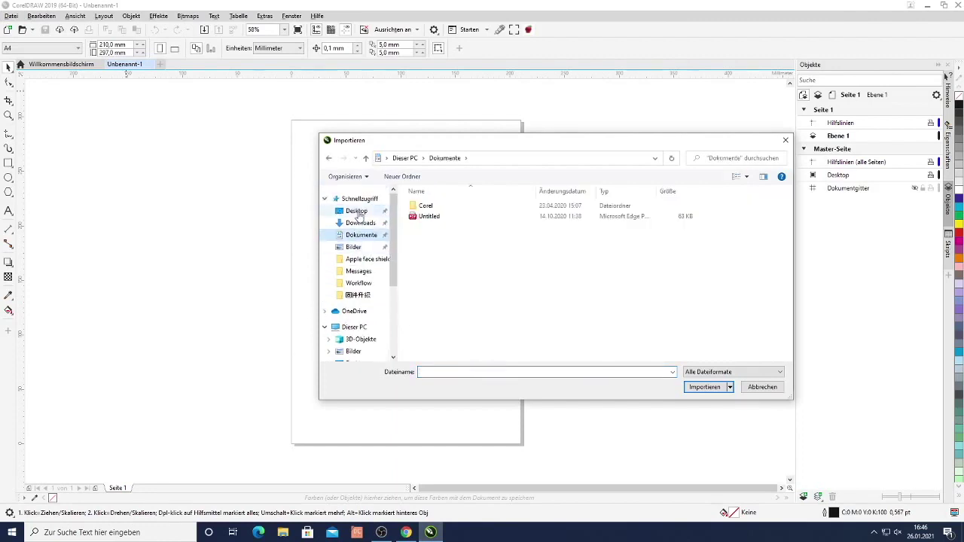
click(365, 200)
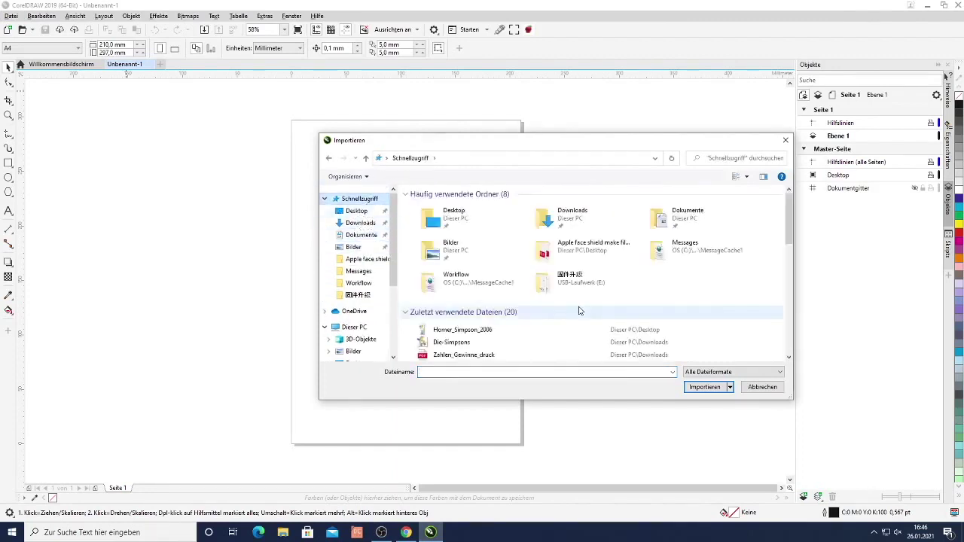
click(493, 332)
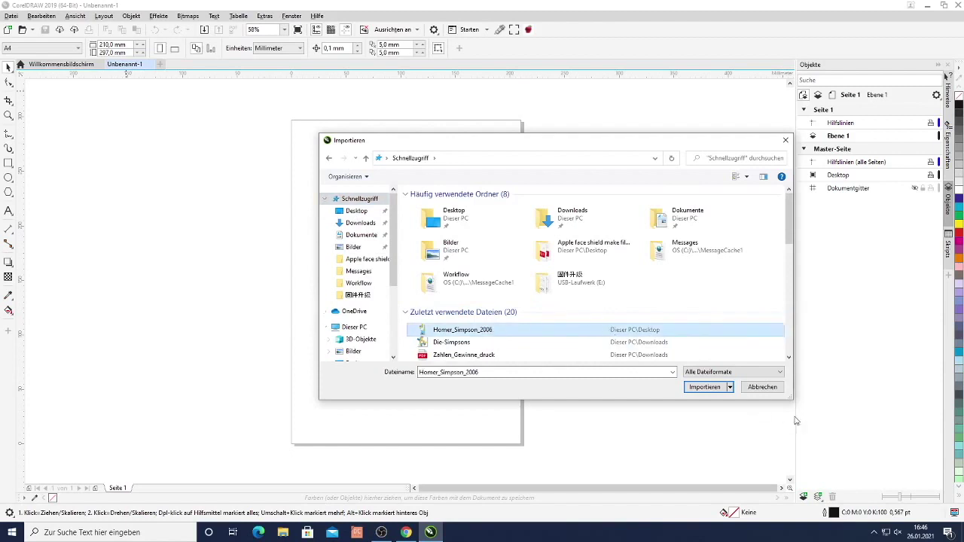
click(704, 387)
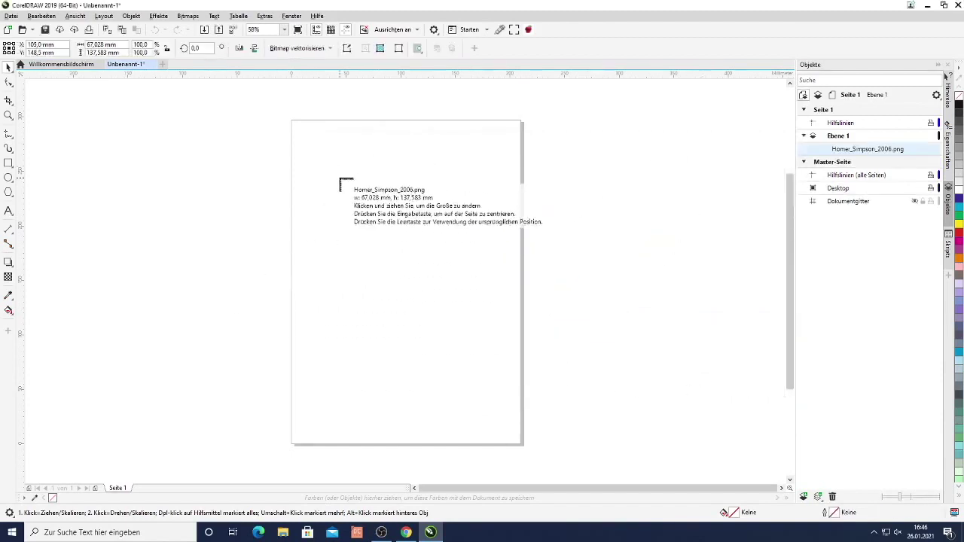
click(450, 286)
click(504, 379)
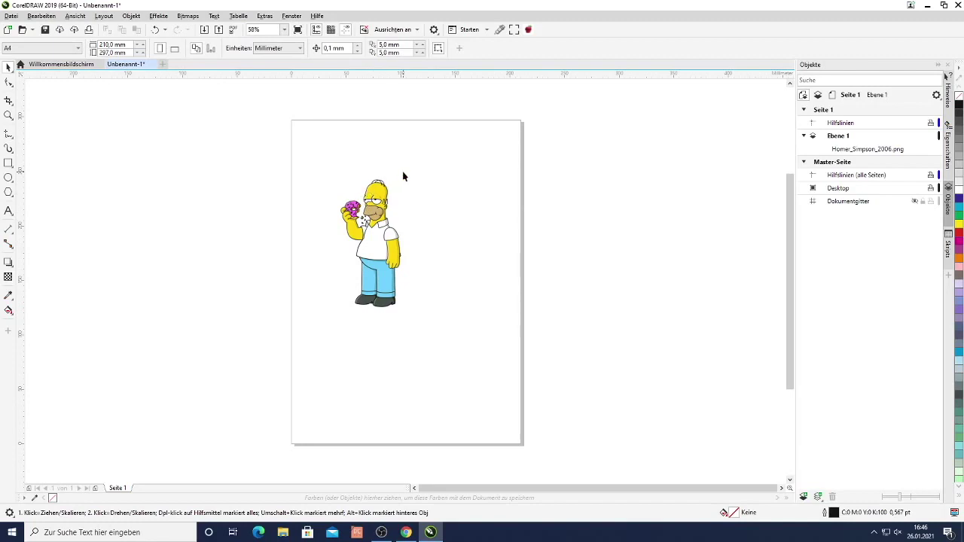
Select the Homer bitmap and create a SignCut cut contour at distance 1 around it
click(529, 30)
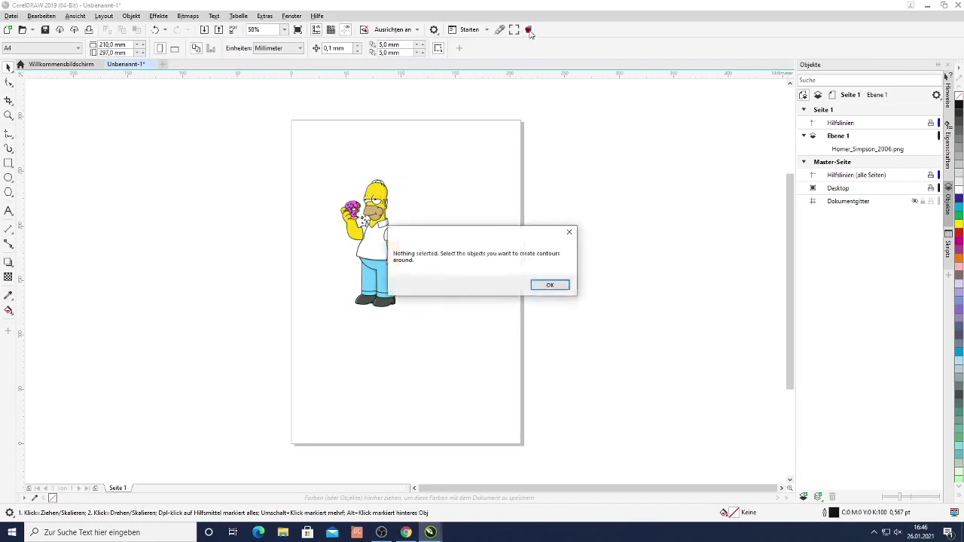
click(552, 286)
click(359, 242)
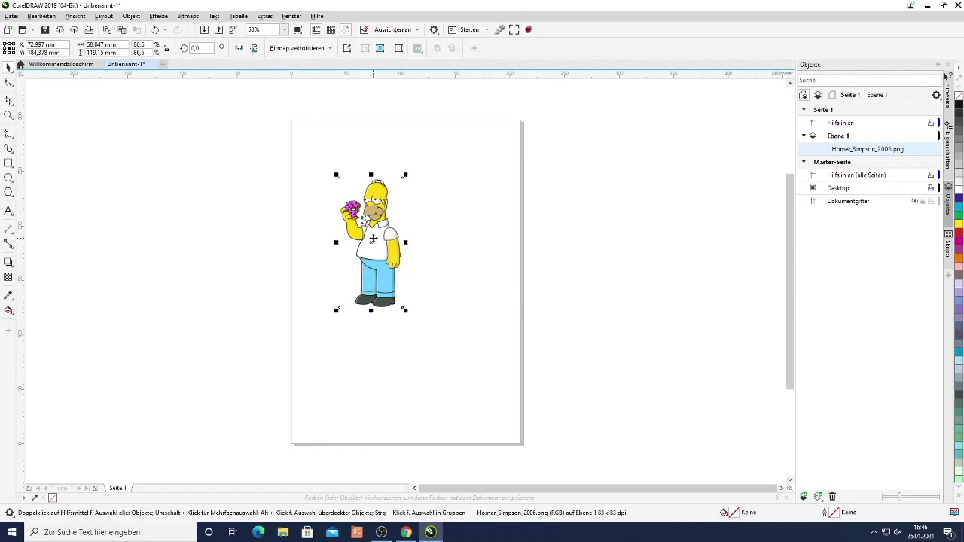
click(529, 30)
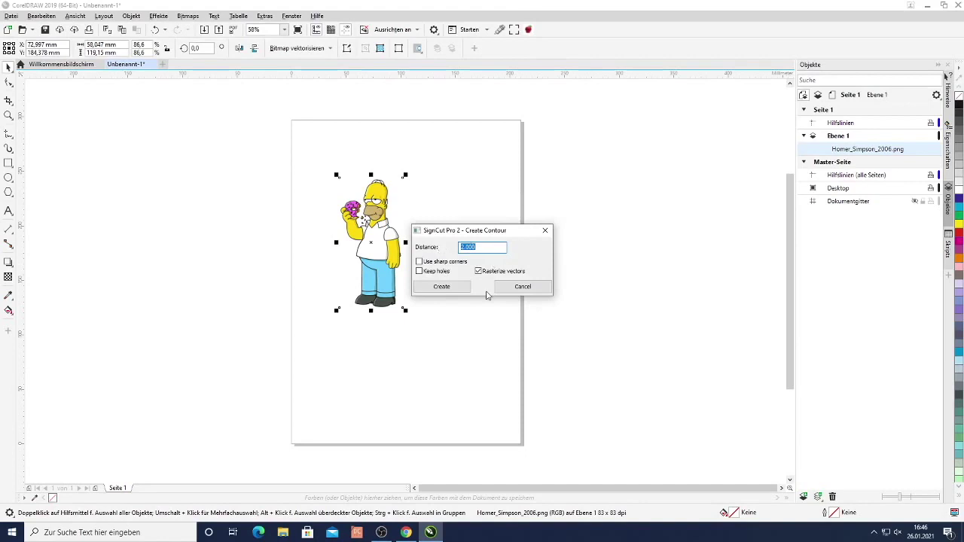
text(1)
click(443, 287)
scroll(366, 287, up, 5)
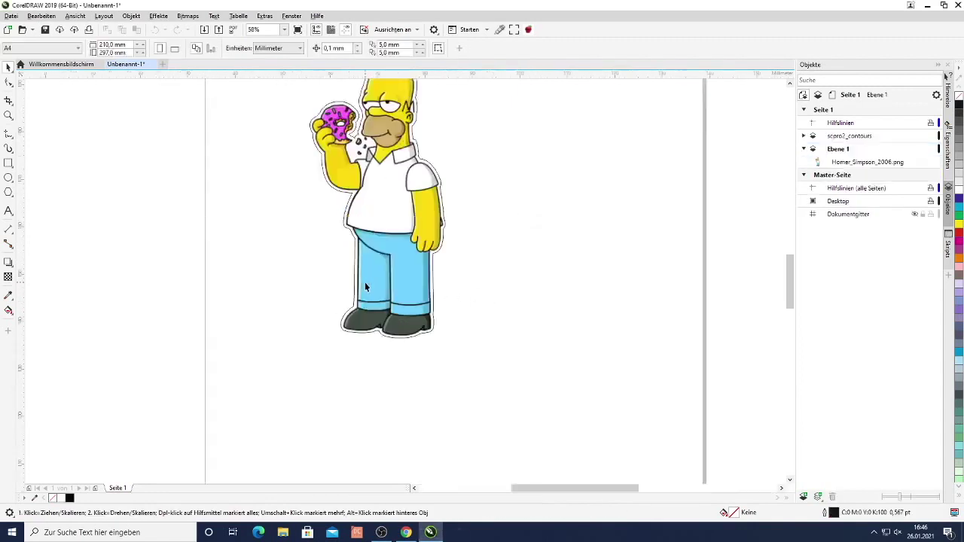
scroll(365, 287, down, 5)
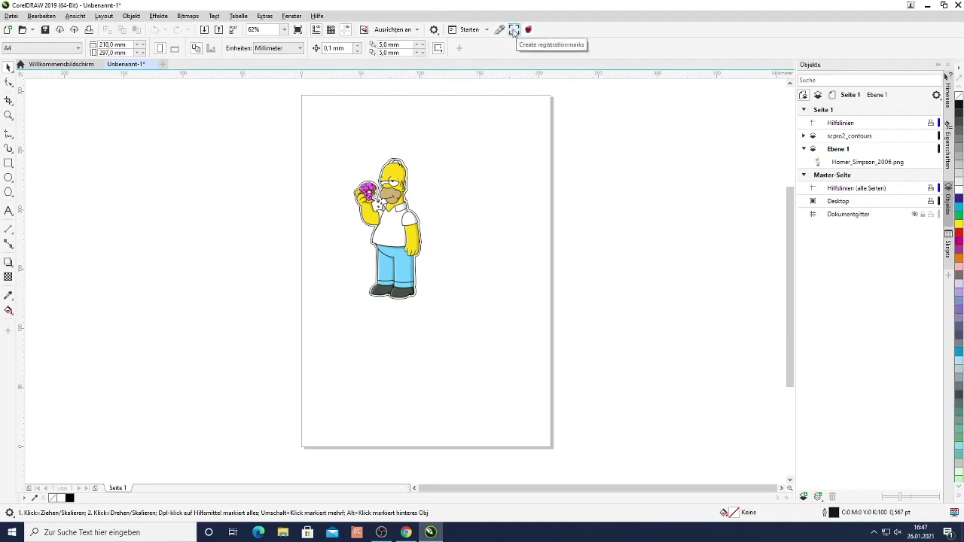
Frame Homer with four Vulcan registration marks, size 5 and distance 10, with QR code options off
click(513, 30)
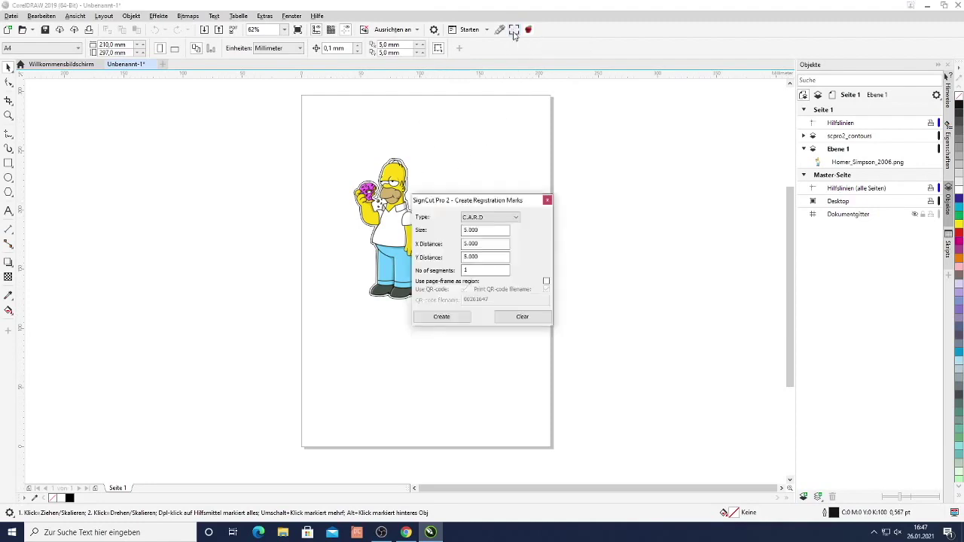
click(514, 217)
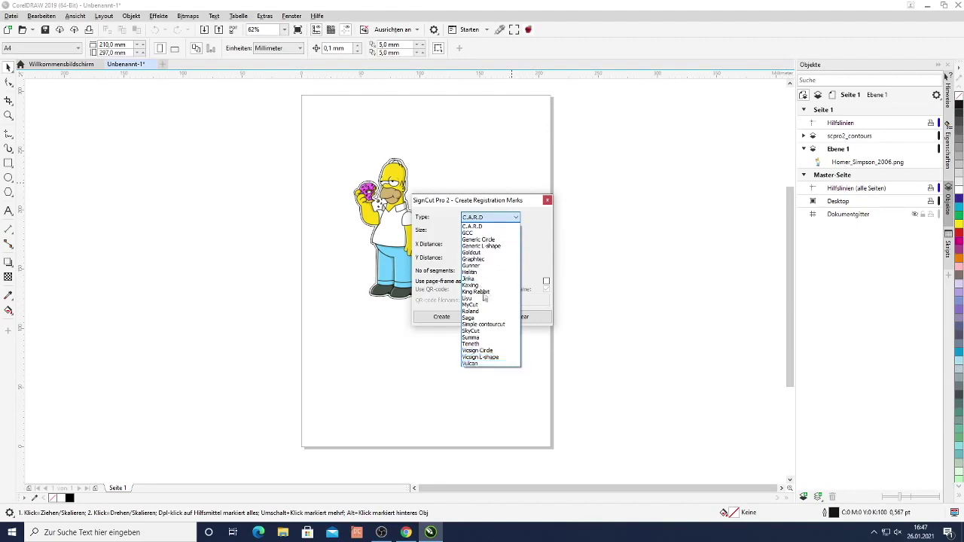
click(472, 366)
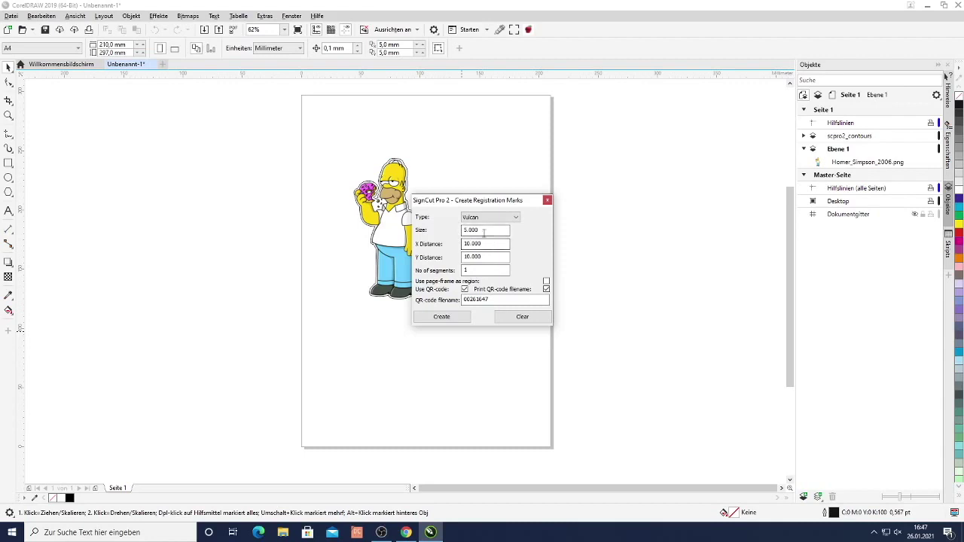
click(465, 289)
click(545, 291)
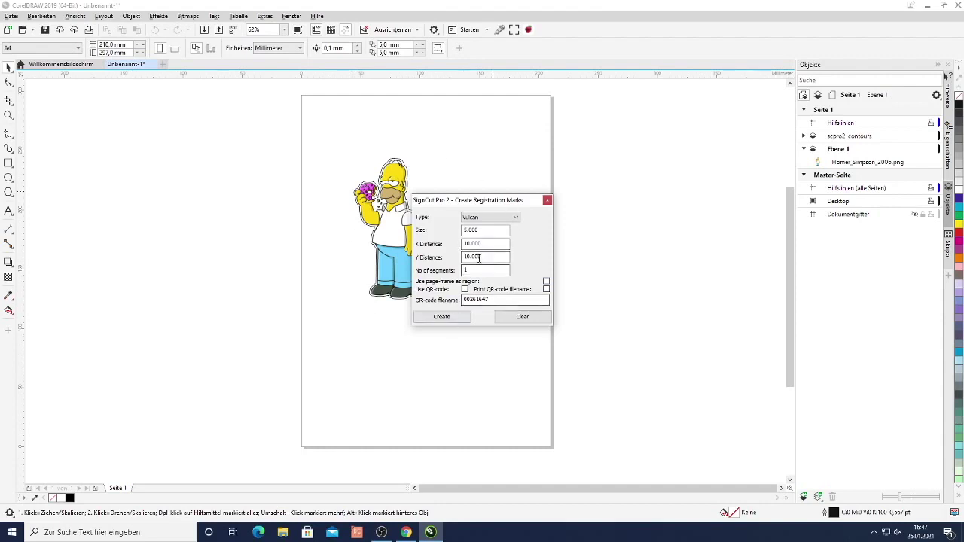
drag(493, 202, 585, 187)
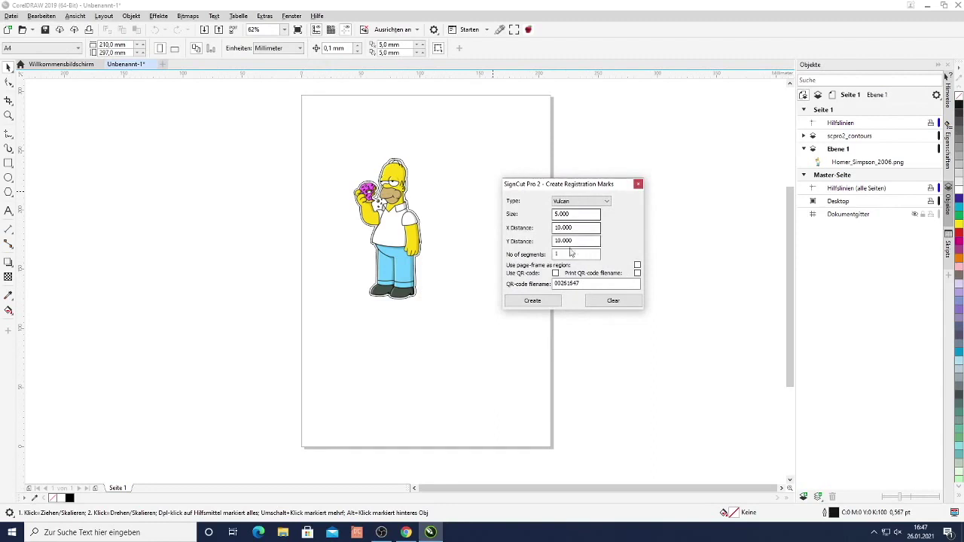
click(531, 301)
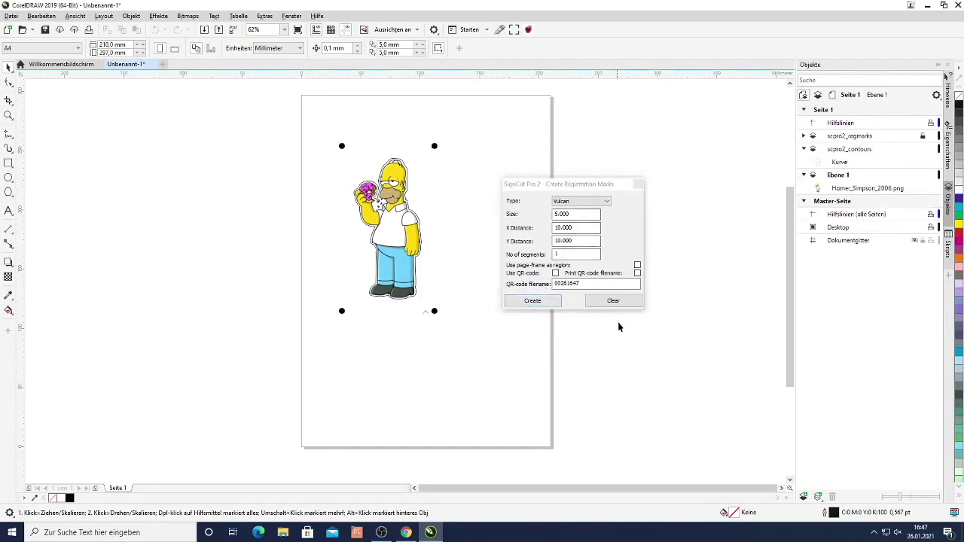
click(639, 184)
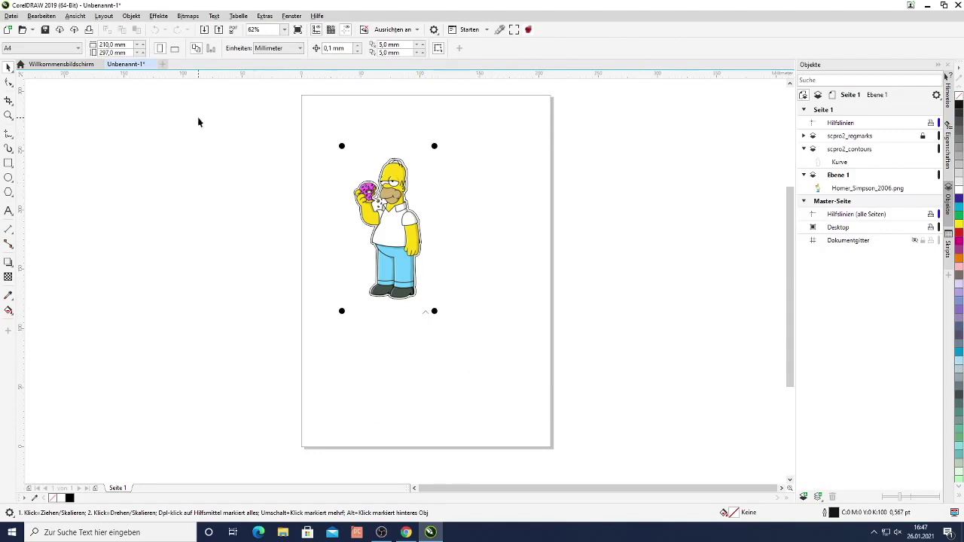
click(11, 16)
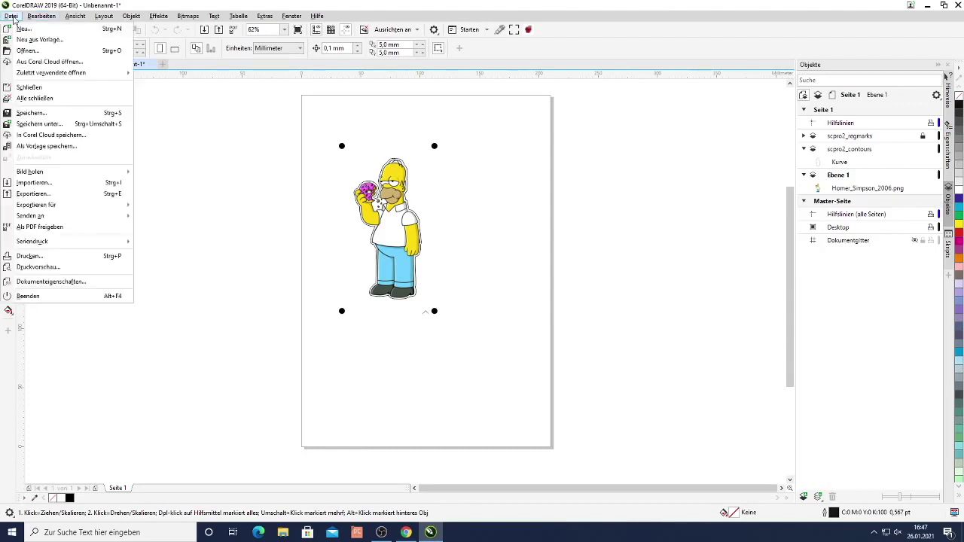
Print one copy of the page on the HP OfficeJet 7110 printer
click(63, 260)
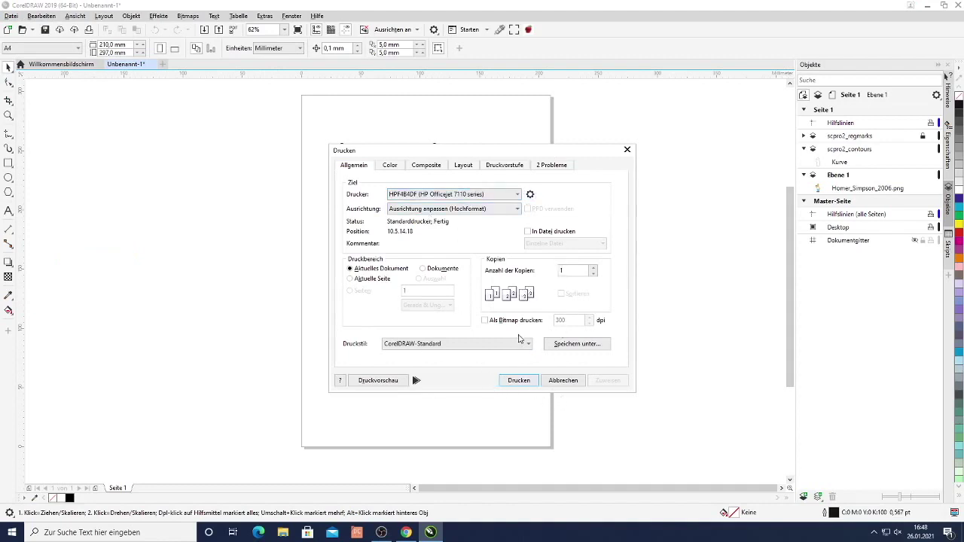
click(519, 381)
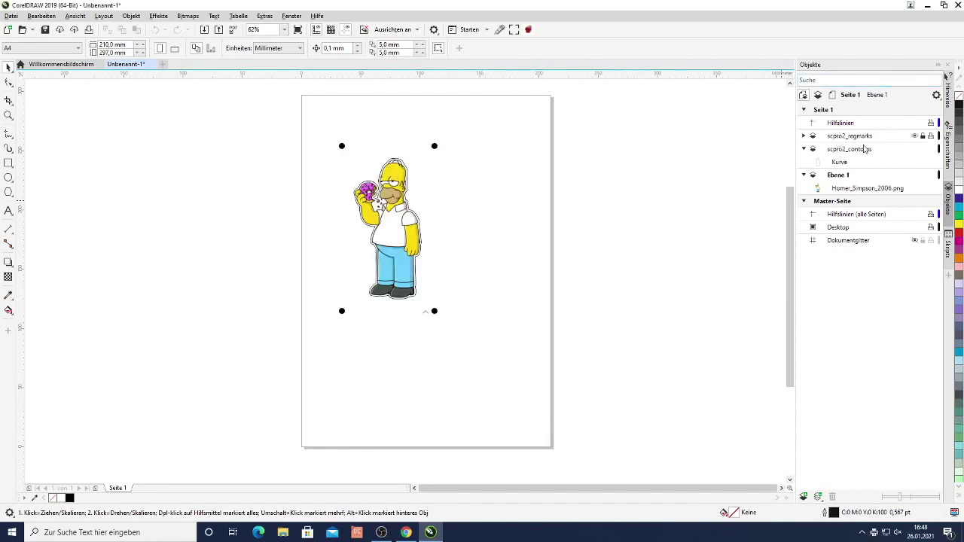
Collapse the scpro2_contours and Ebene 1 layers, check their visibility, and leave Ebene 1 hidden
click(803, 150)
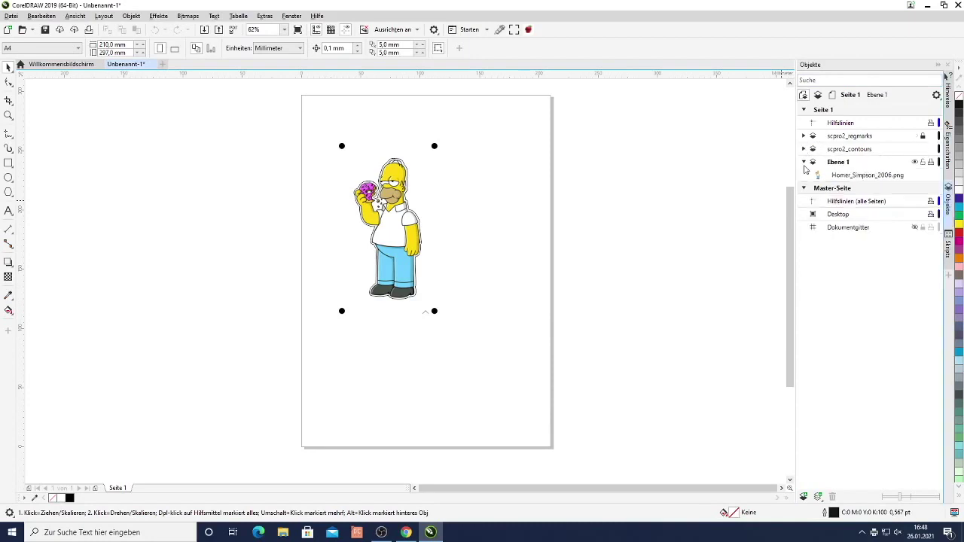
click(803, 162)
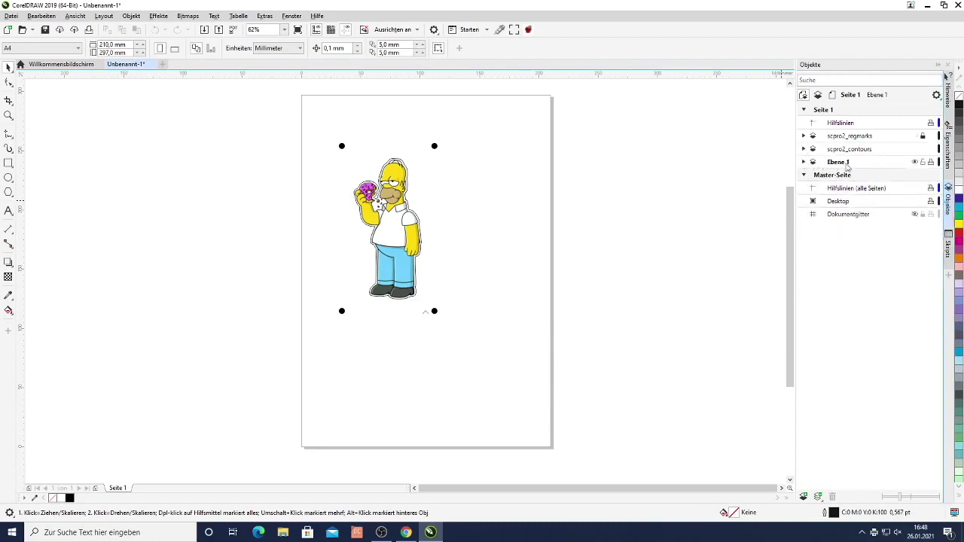
click(915, 163)
click(914, 163)
click(915, 163)
click(915, 164)
click(913, 152)
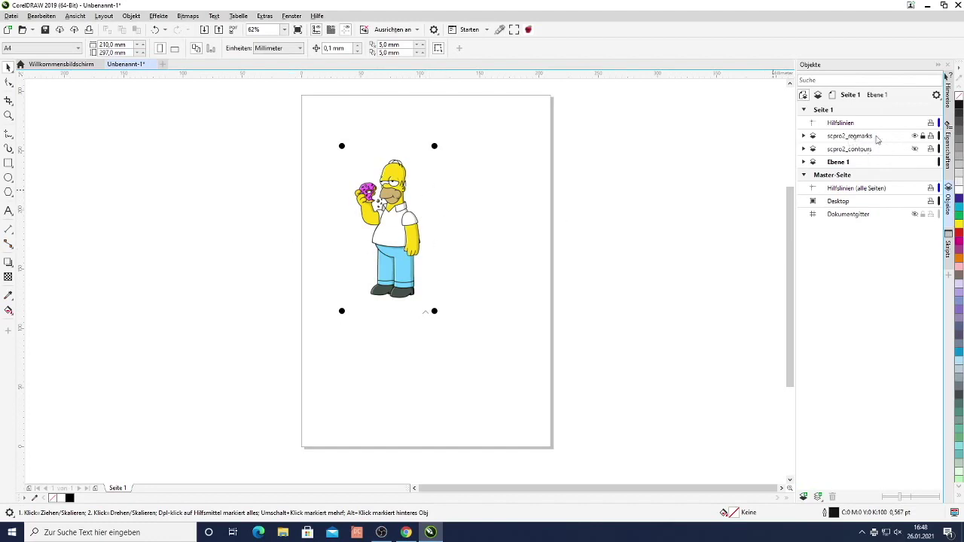
click(913, 149)
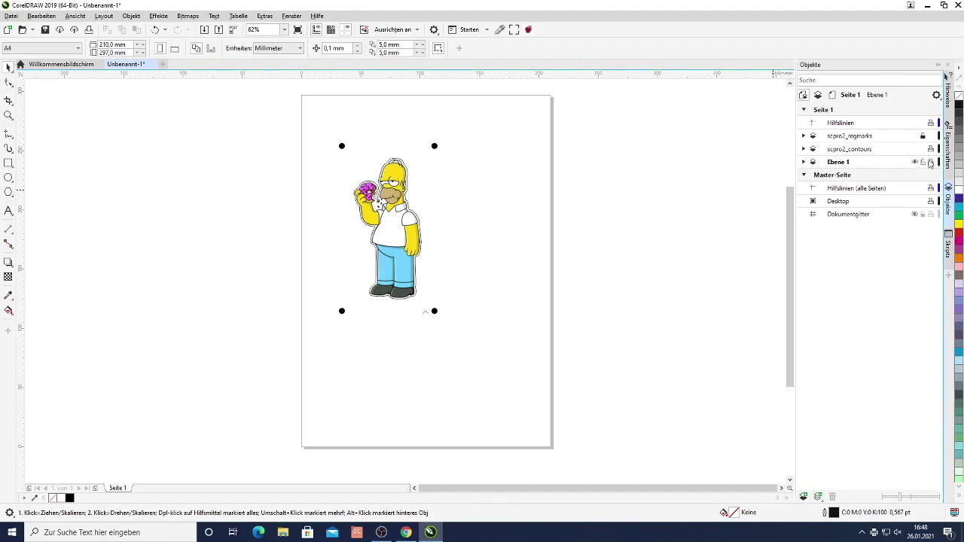
click(914, 162)
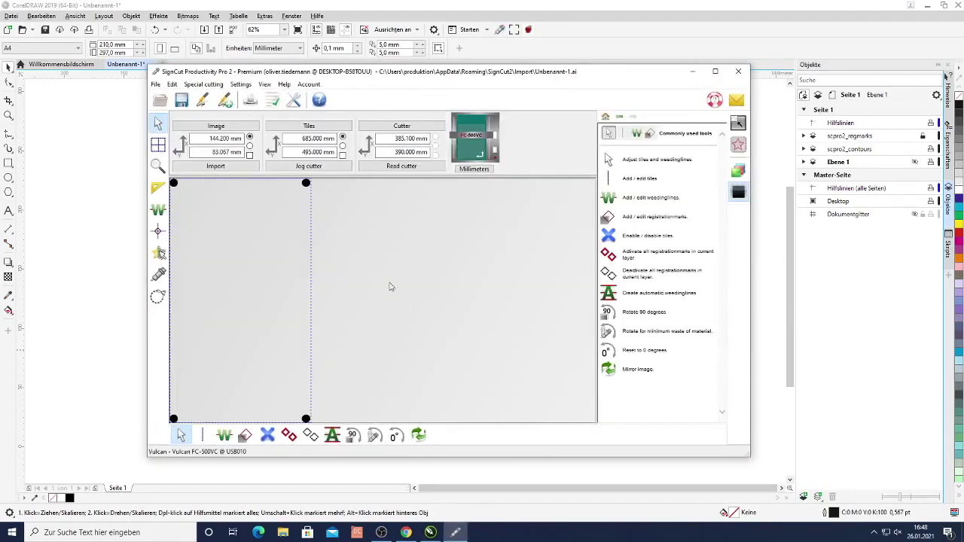
Send Homer's contour from CorelDRAW to SignCut Productivity Pro 2 with the Send to SignCut Pro 2 plugin
click(43, 345)
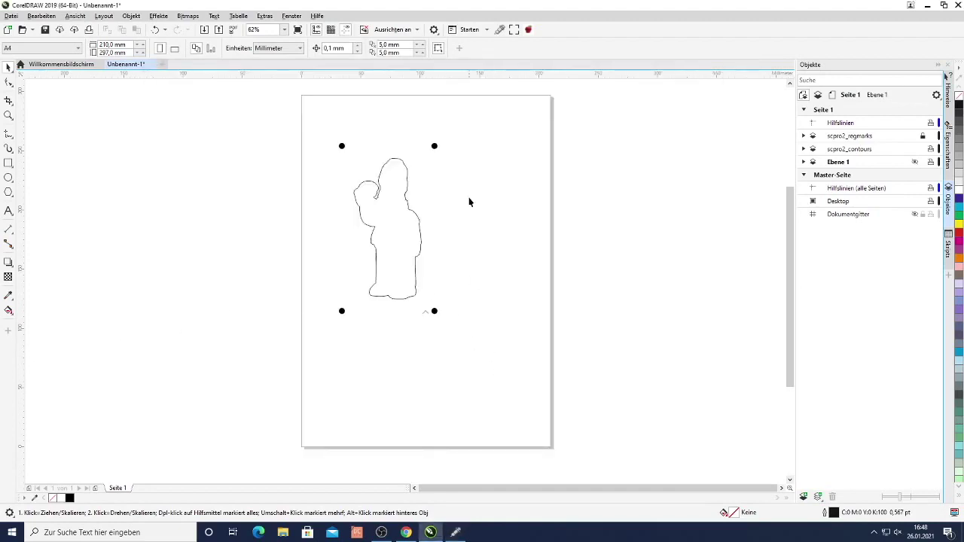
click(503, 29)
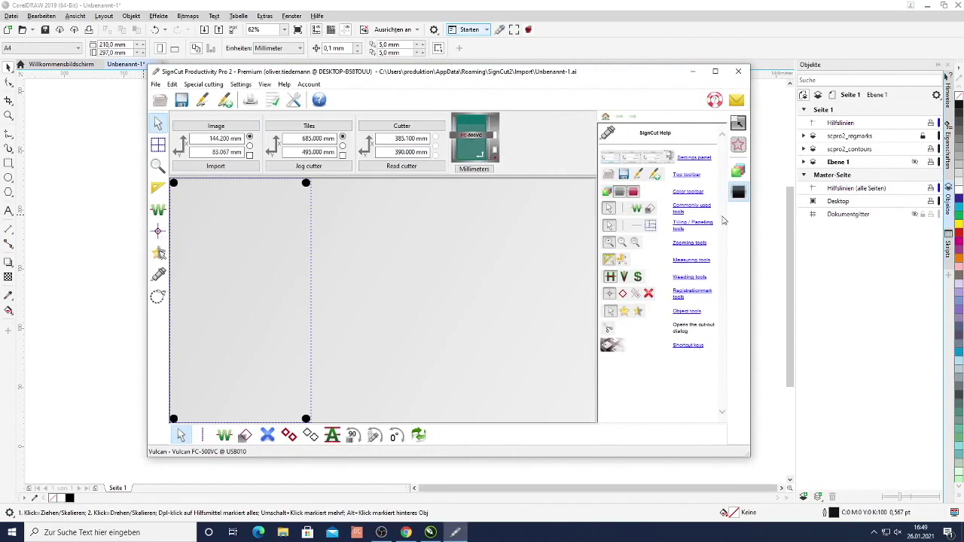
click(737, 145)
click(855, 151)
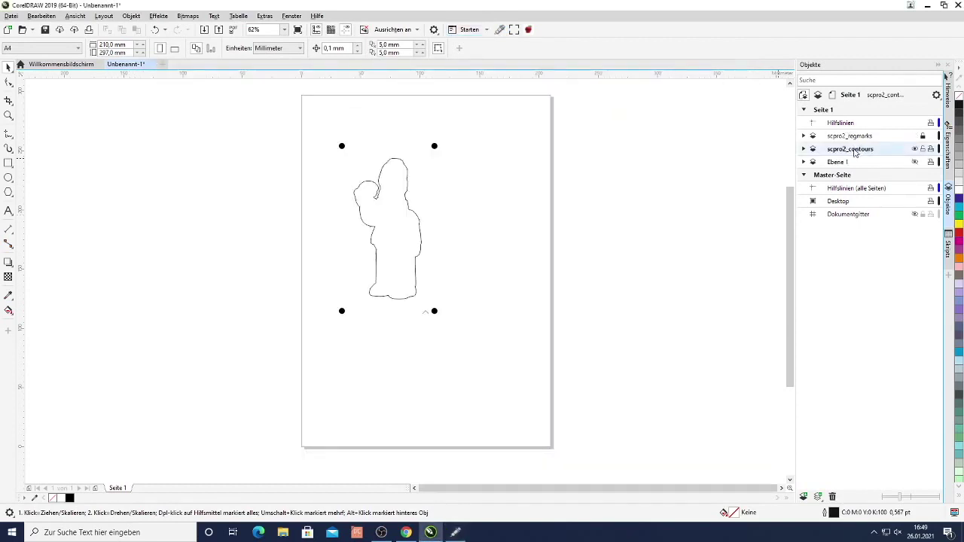
click(503, 34)
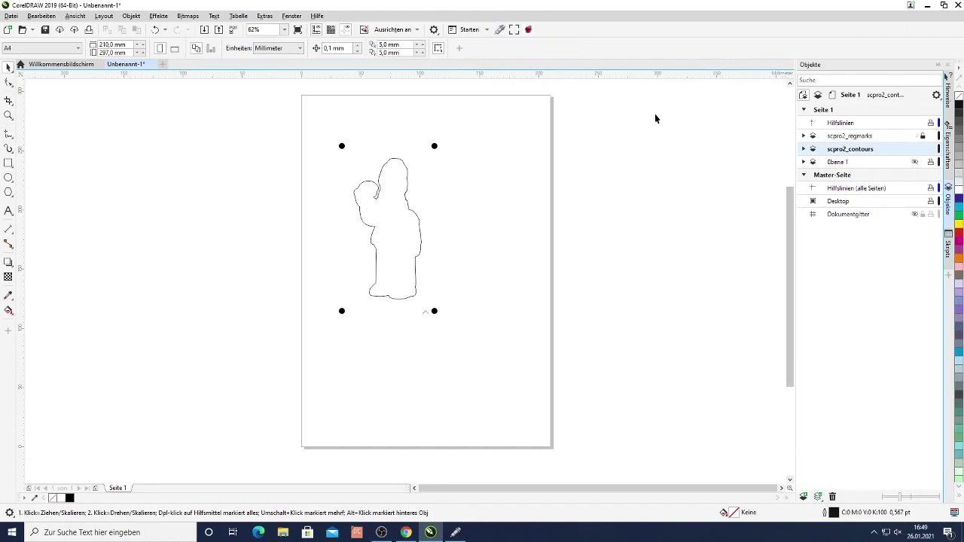
click(504, 32)
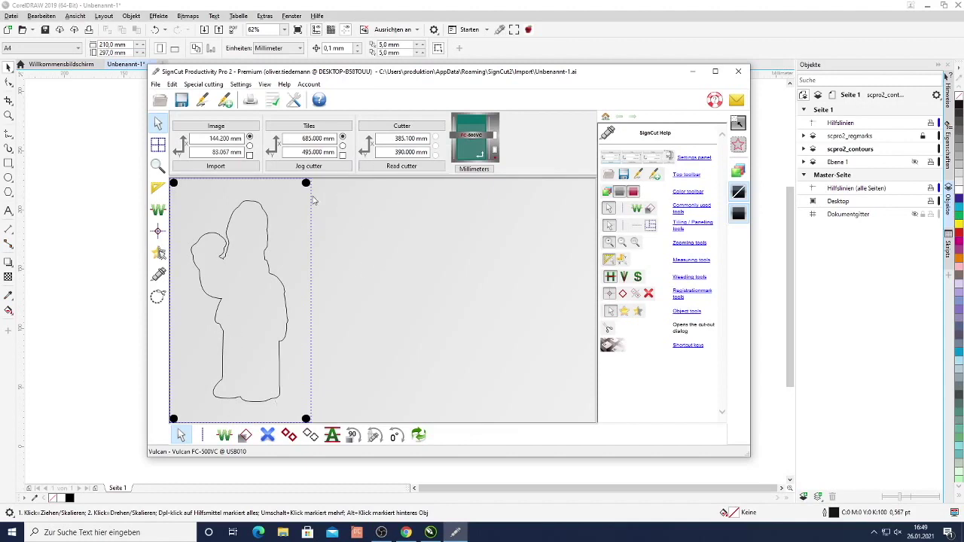
Confirm the cutter setup uses Vulcan, model FC-500VC, on port USB010
click(402, 127)
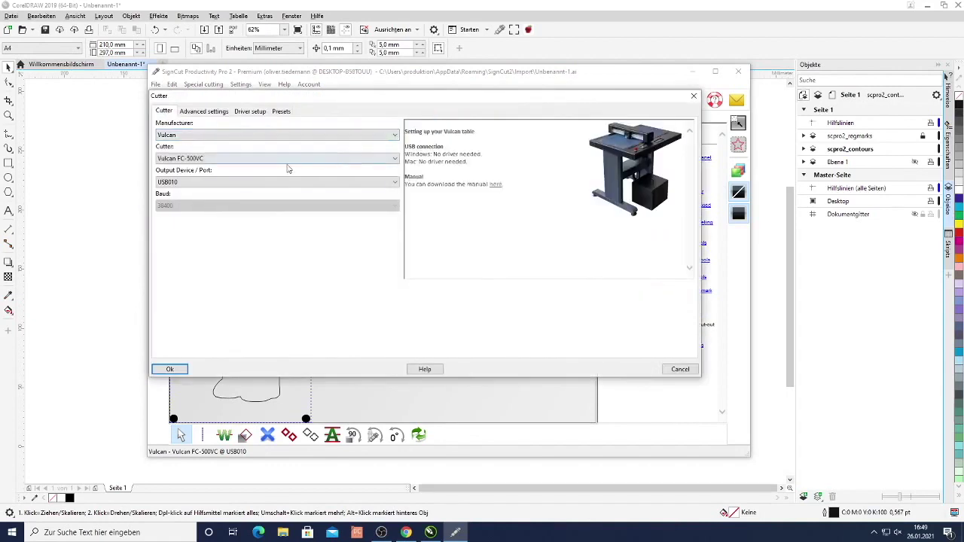
click(241, 135)
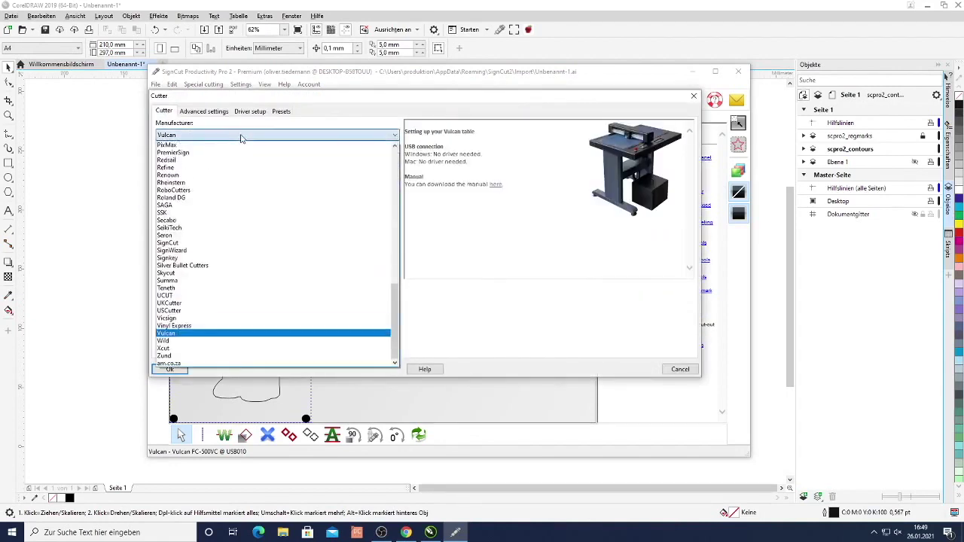
click(253, 134)
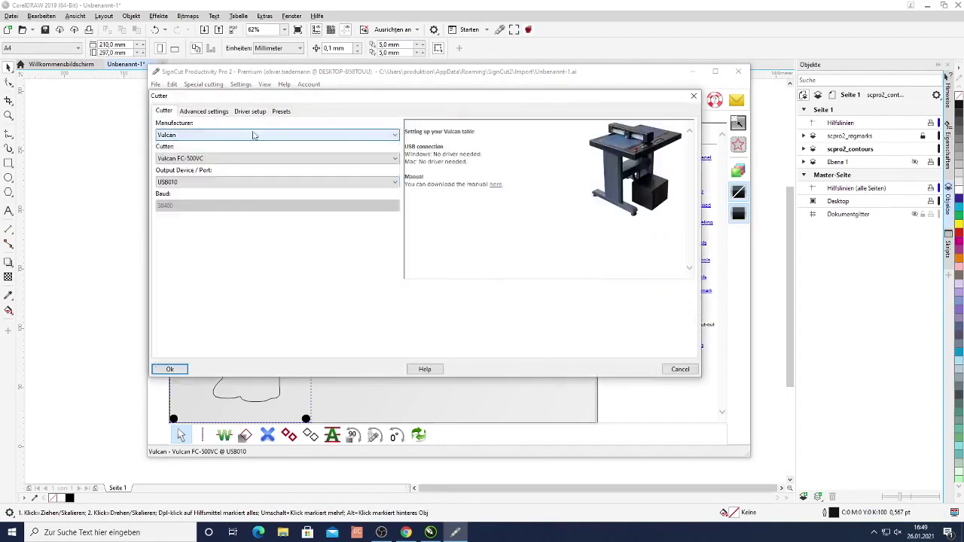
click(197, 160)
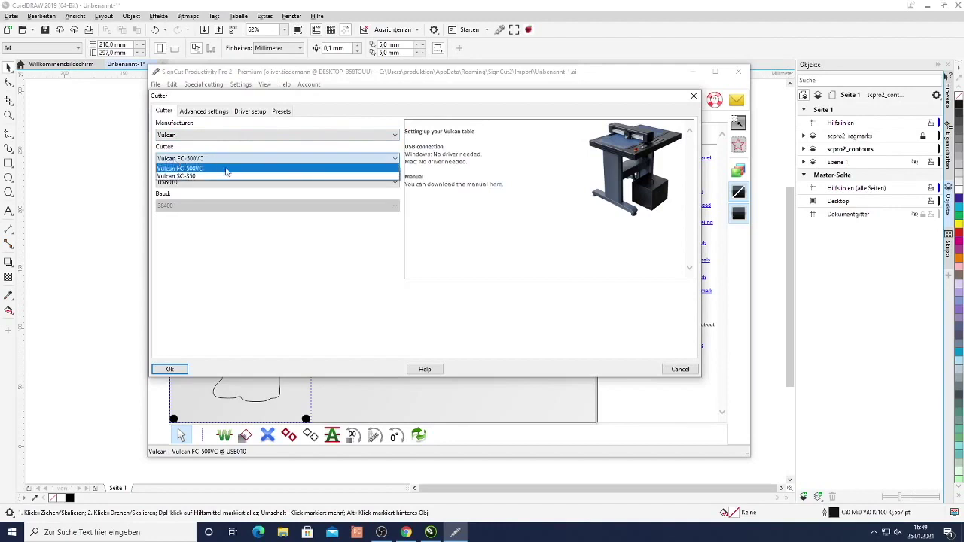
click(219, 168)
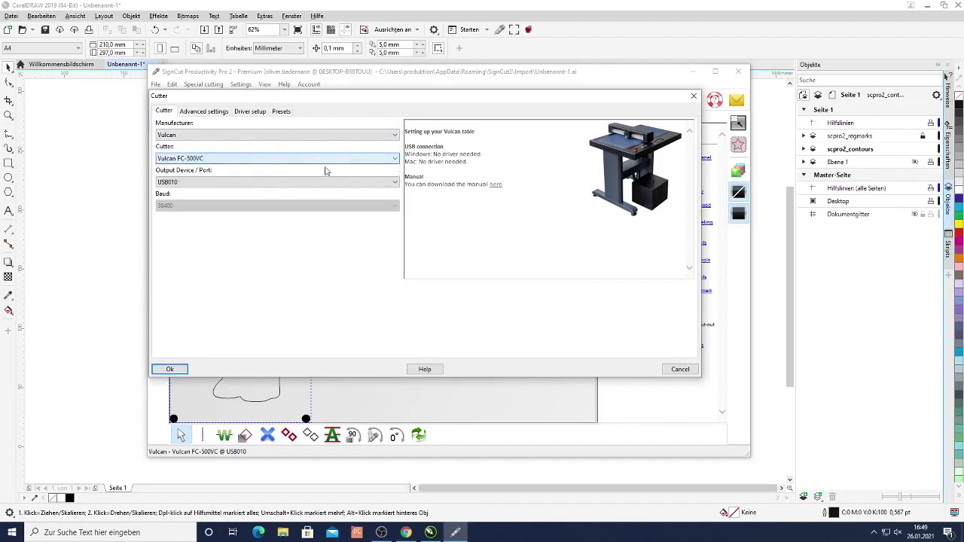
click(210, 183)
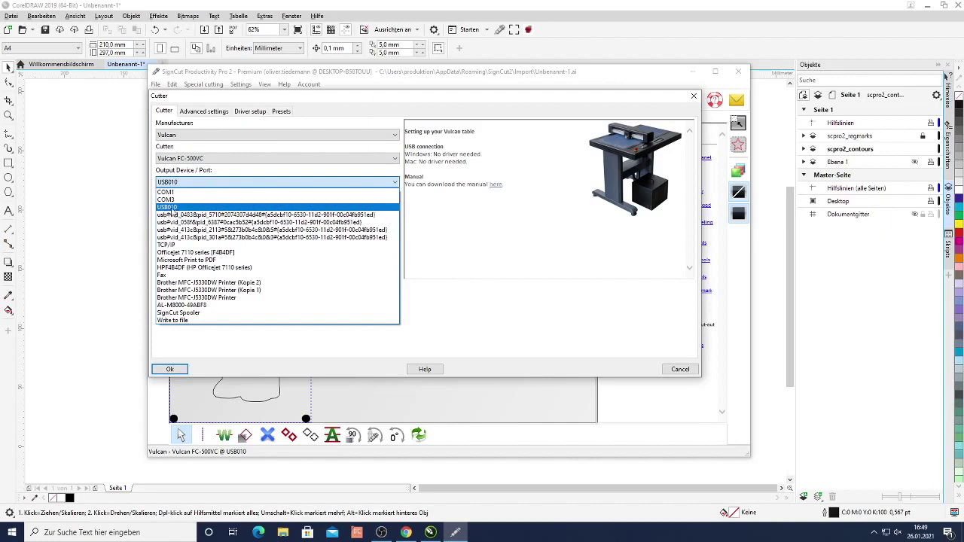
click(393, 183)
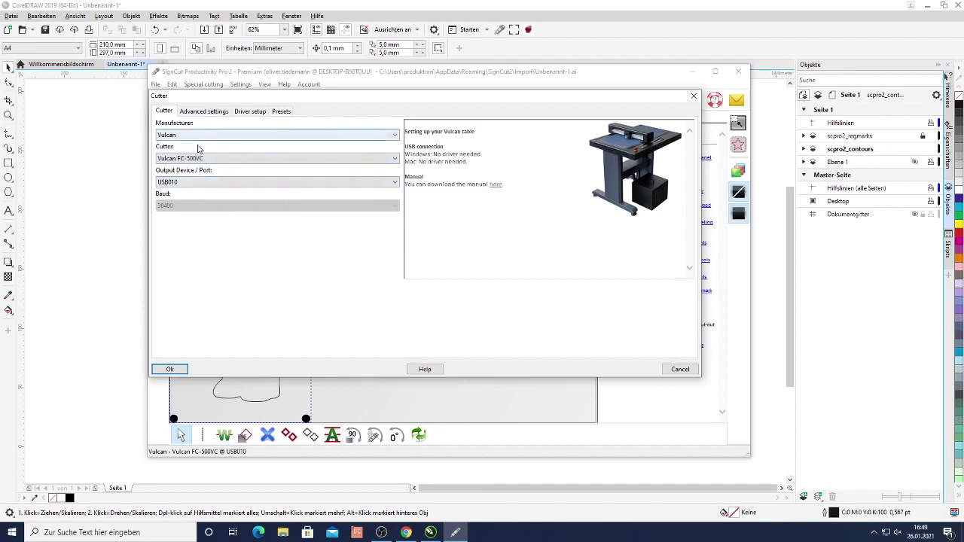
click(202, 183)
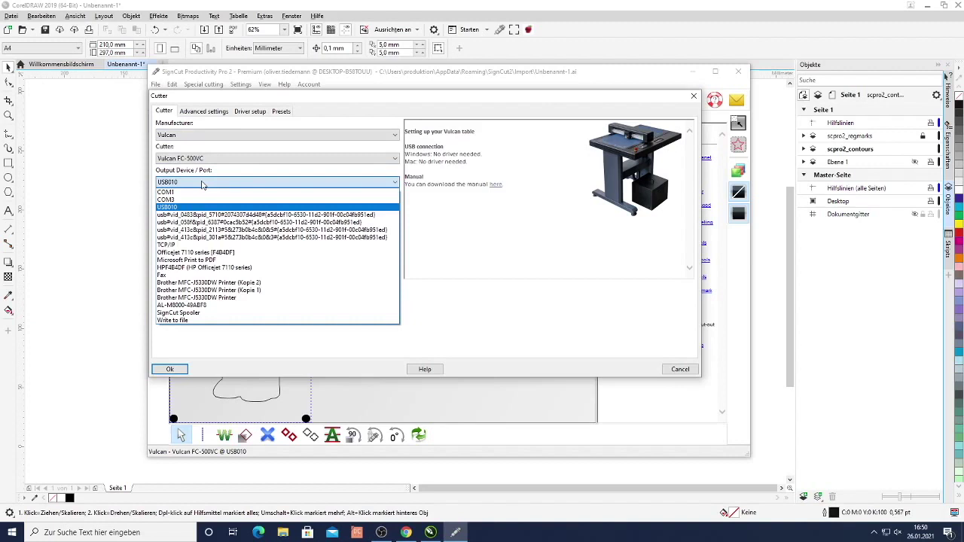
click(202, 185)
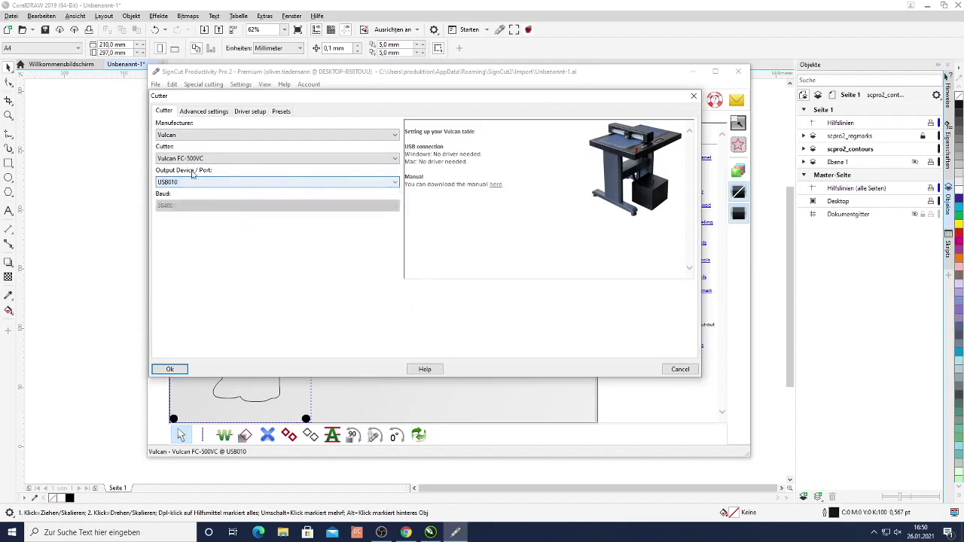
Read model and firmware details from the cutter, then read its 381.4 × 270 mm media size
click(201, 112)
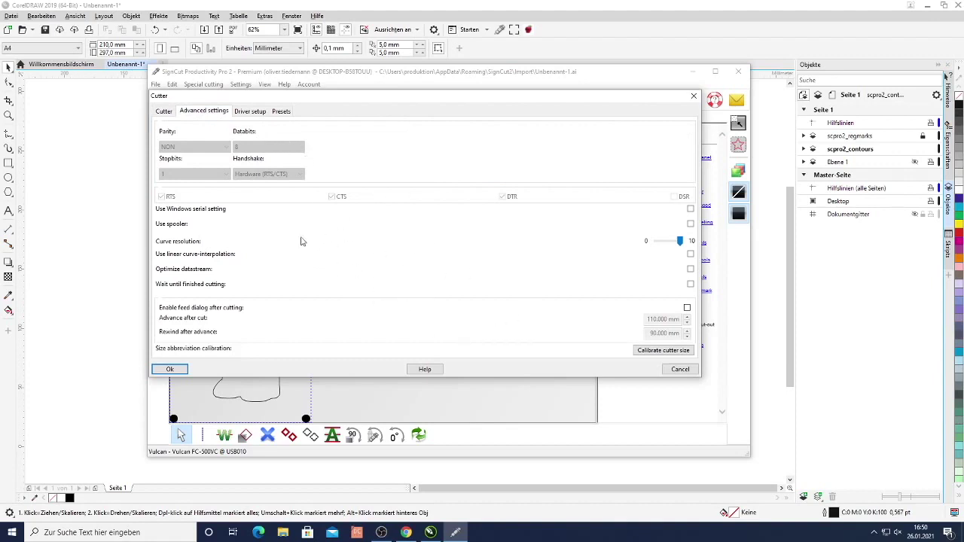
click(251, 111)
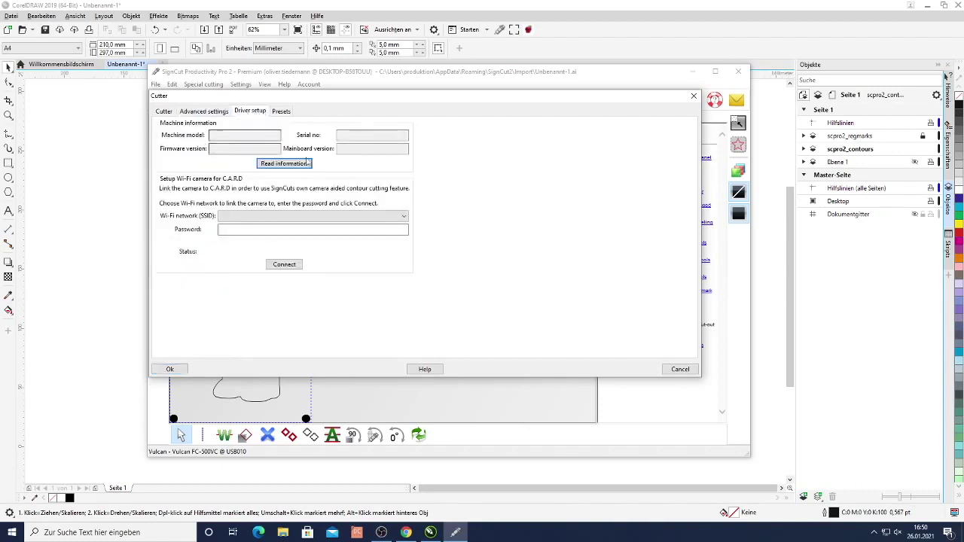
click(292, 164)
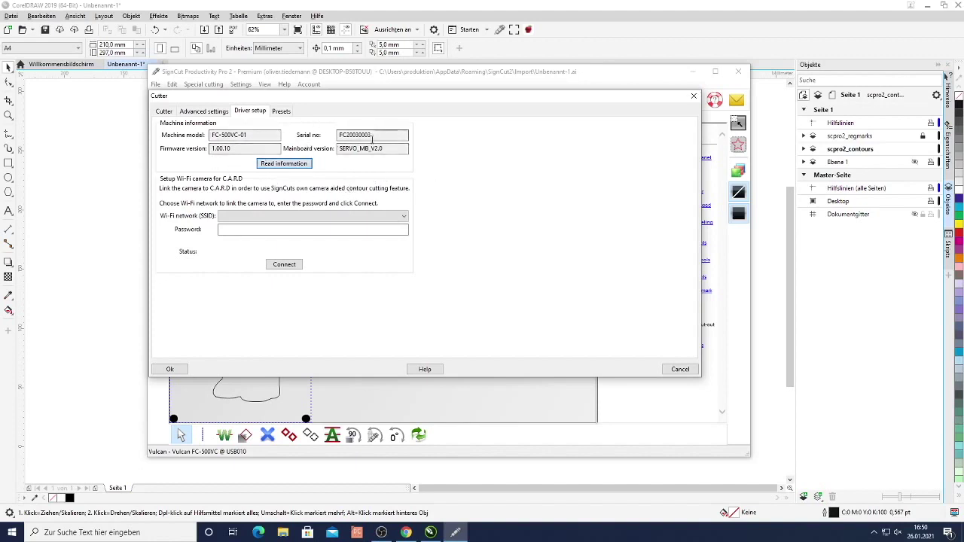
click(286, 113)
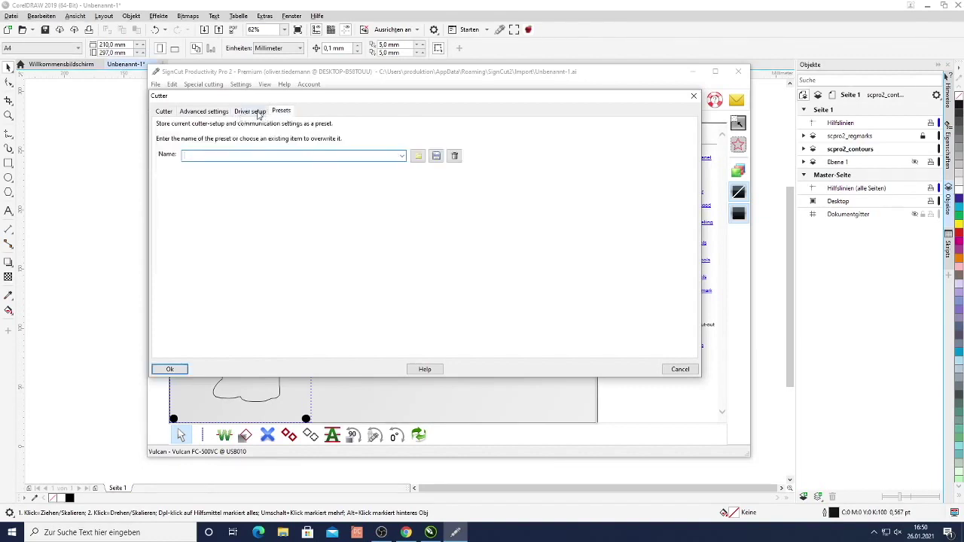
click(169, 114)
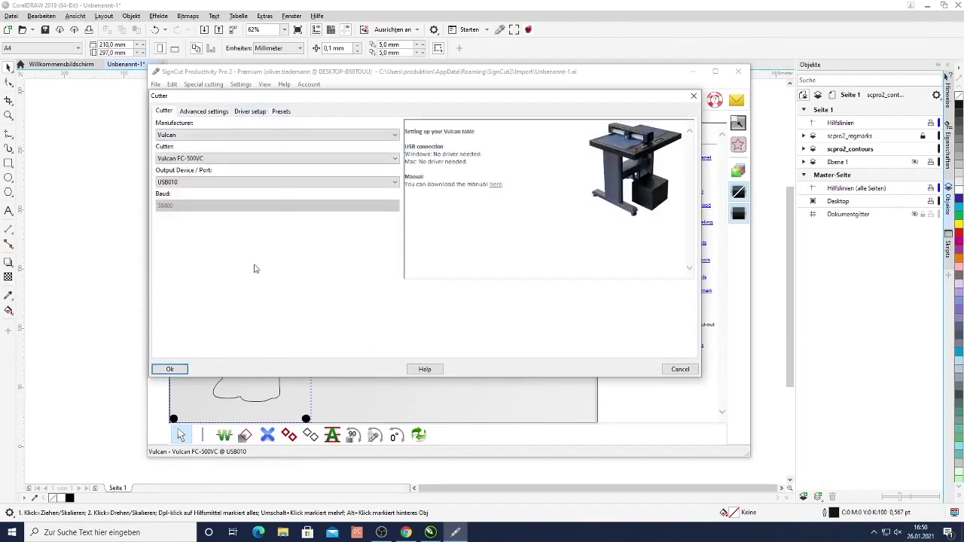
click(169, 369)
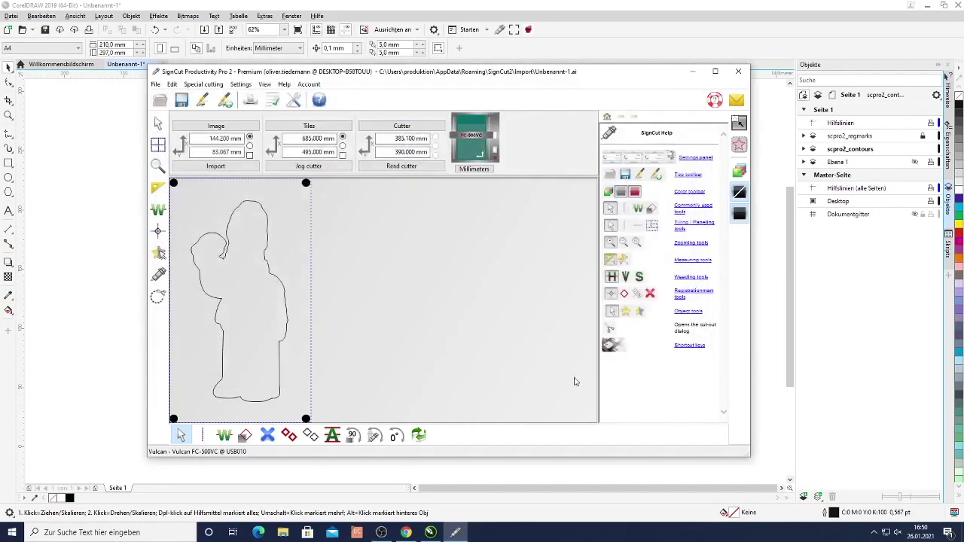
click(401, 165)
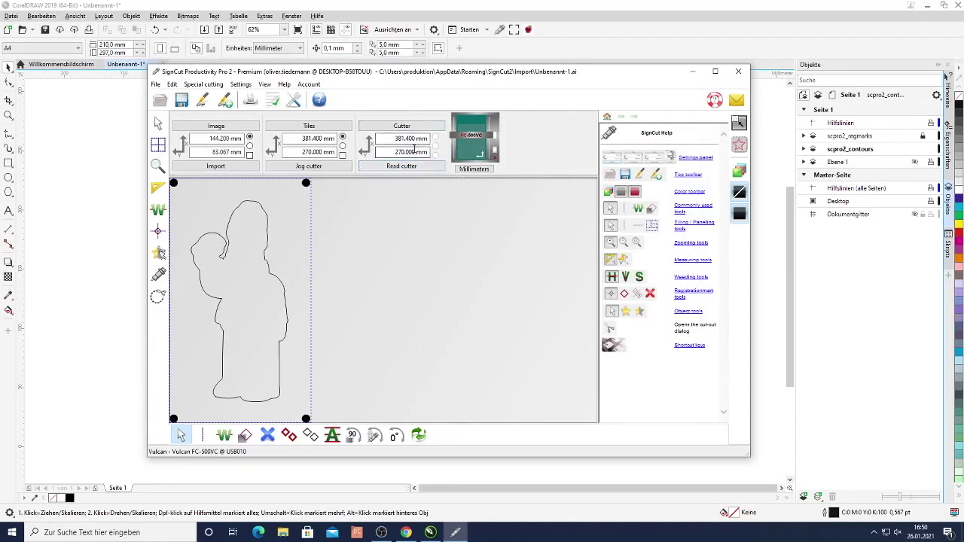
Jog the cutter head to its start position with X1 steps, giving 505.5 × 362 mm media
click(311, 167)
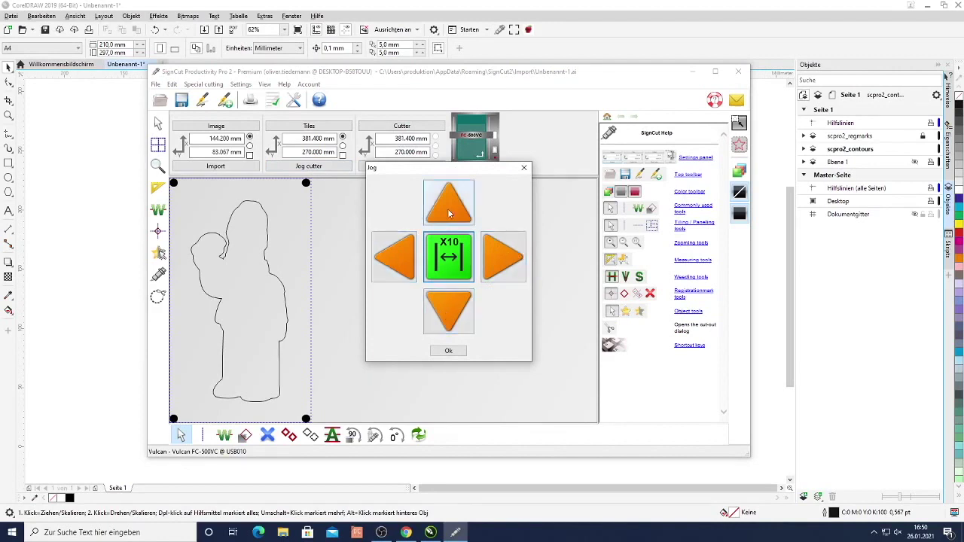
click(449, 271)
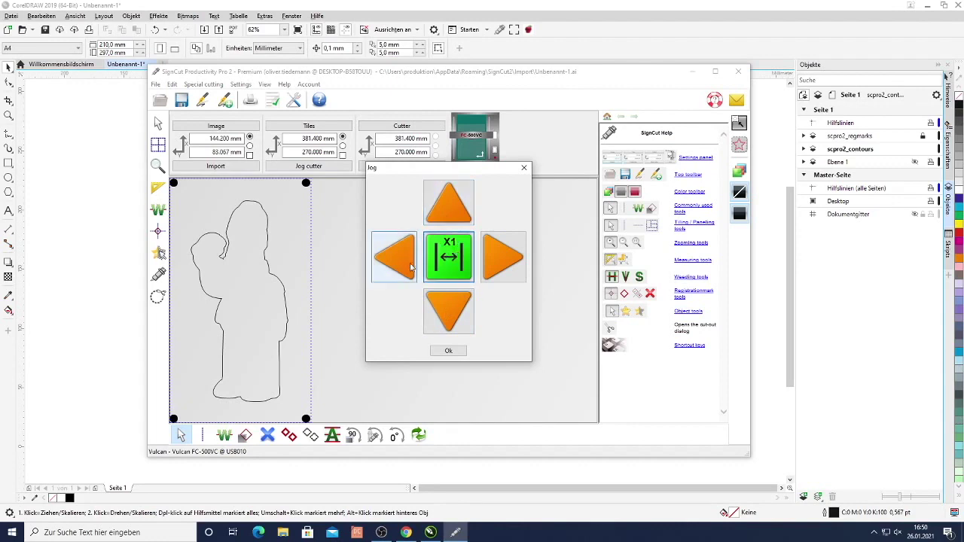
click(448, 351)
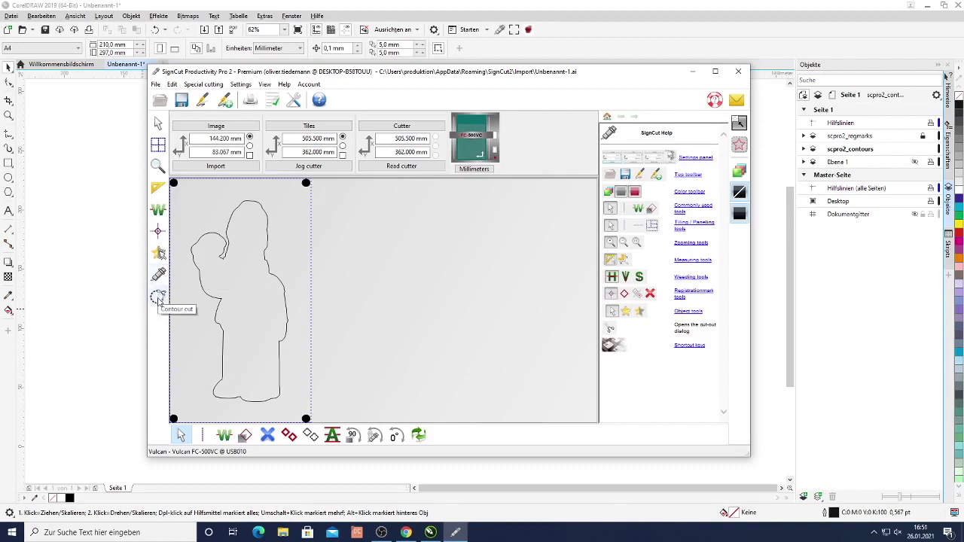
click(158, 299)
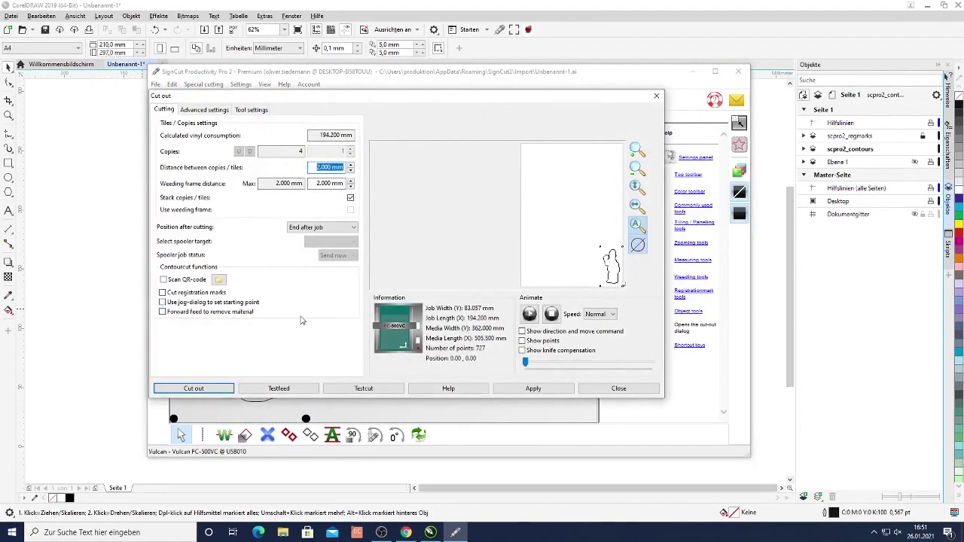
In Advanced settings, select the first black colour entry and enable 'Cut in colour order'
drag(366, 97, 404, 105)
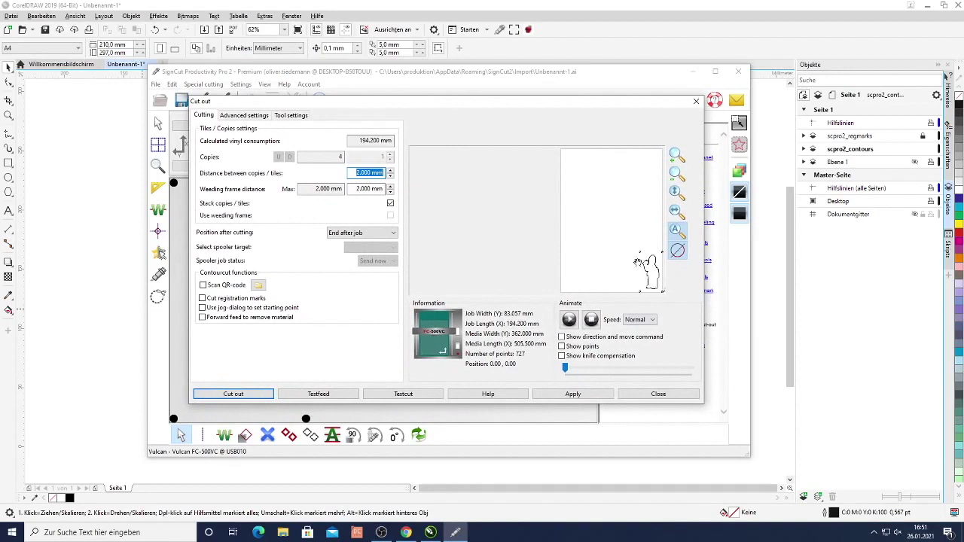
drag(565, 372, 690, 367)
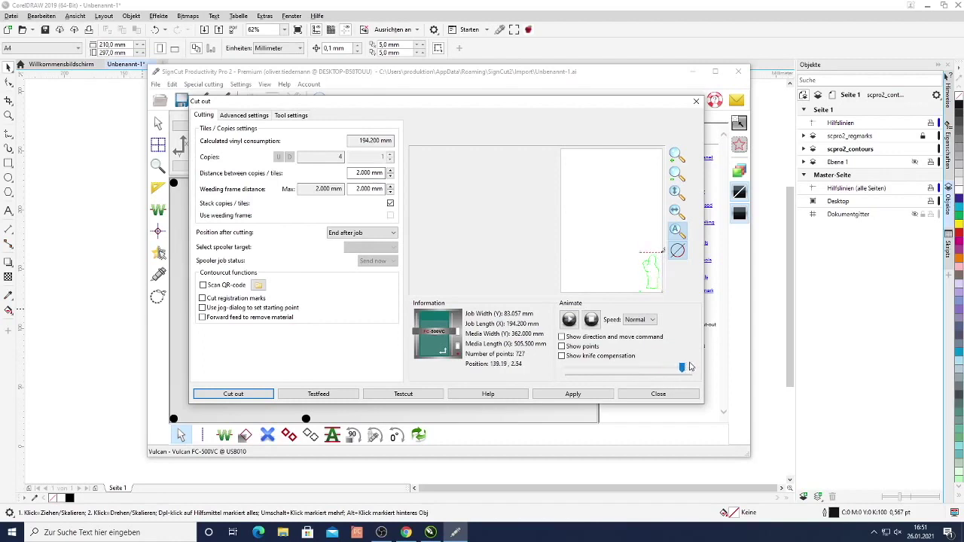
click(238, 116)
click(292, 293)
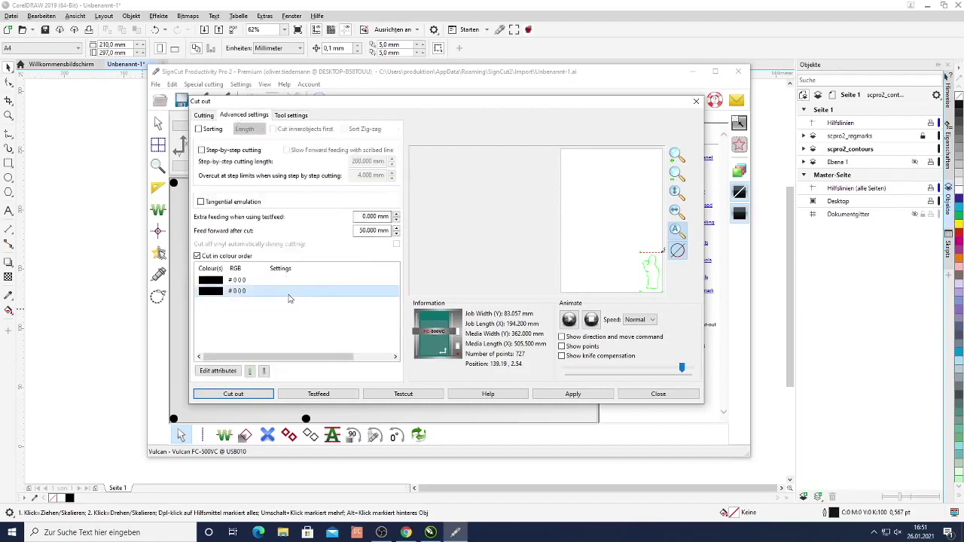
click(283, 283)
click(264, 303)
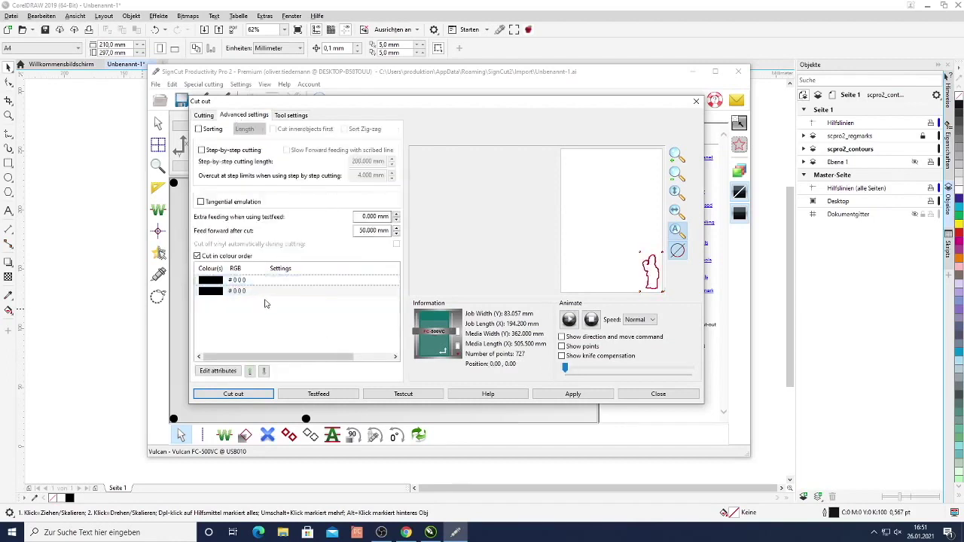
click(258, 284)
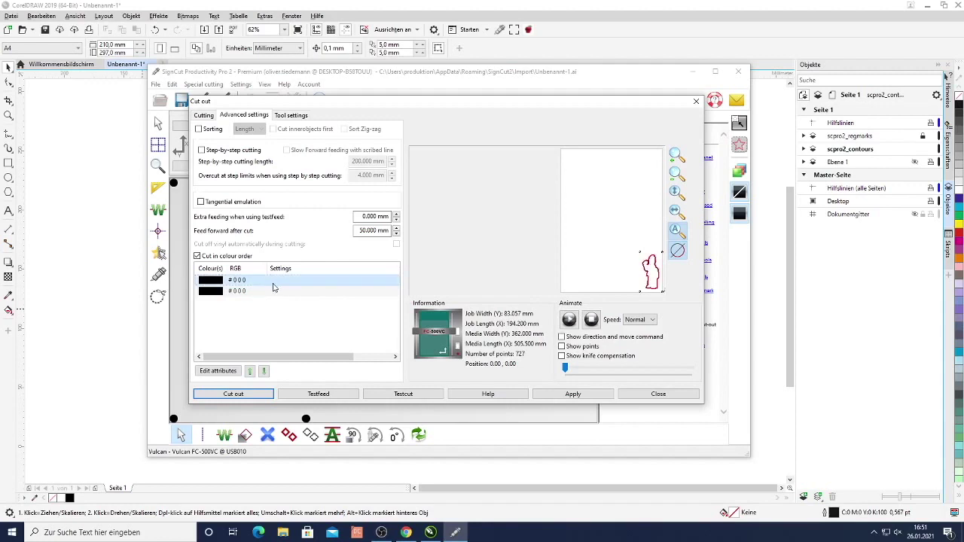
click(282, 293)
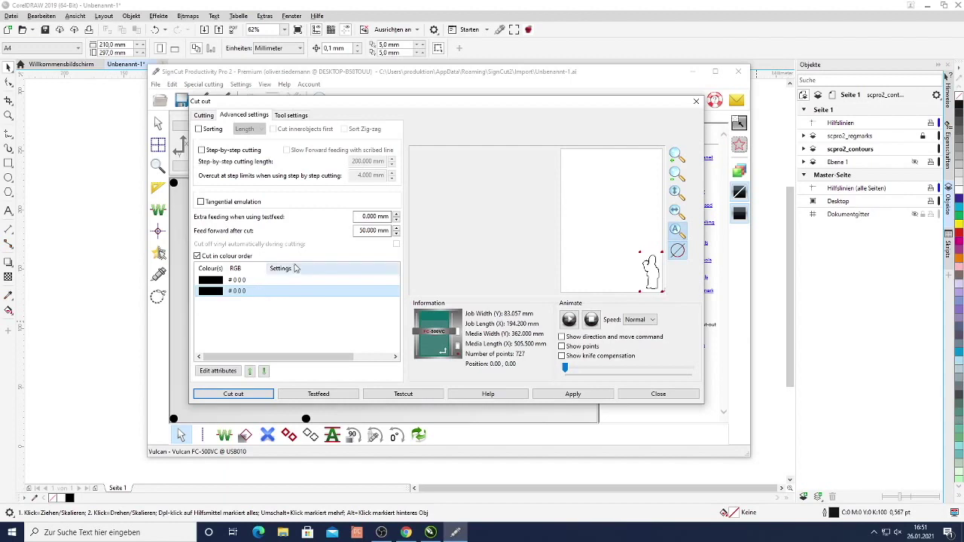
click(279, 280)
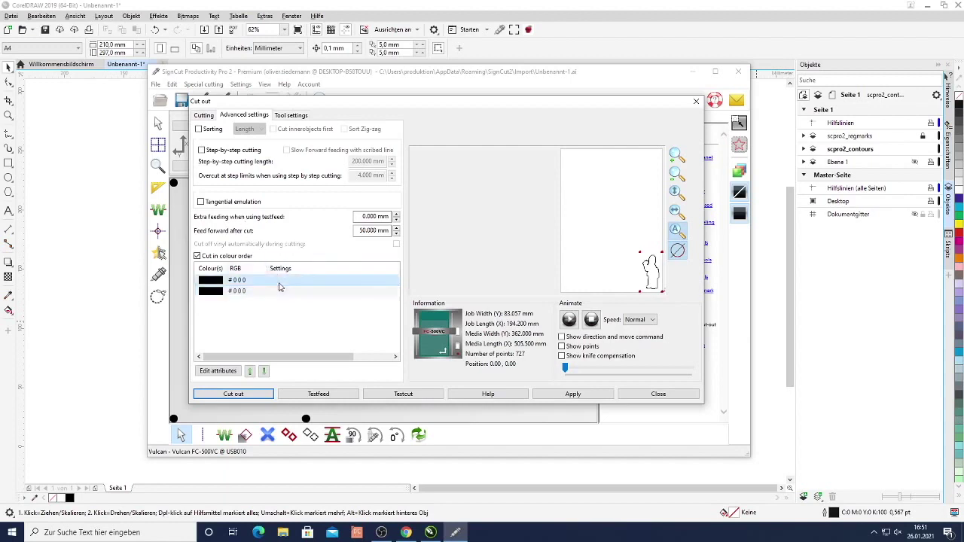
click(197, 257)
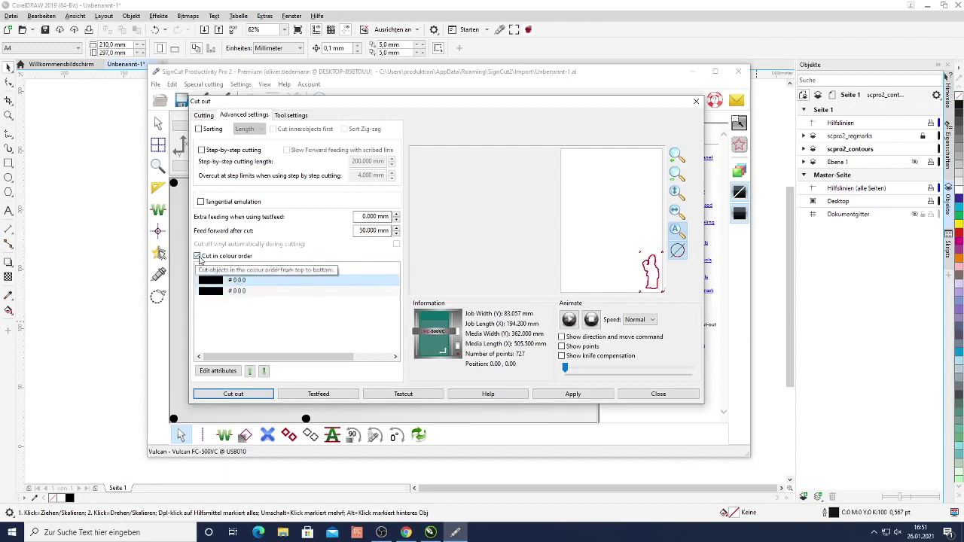
Give the first black entry the Cutting preset and read speed and force from the machine
double_click(280, 288)
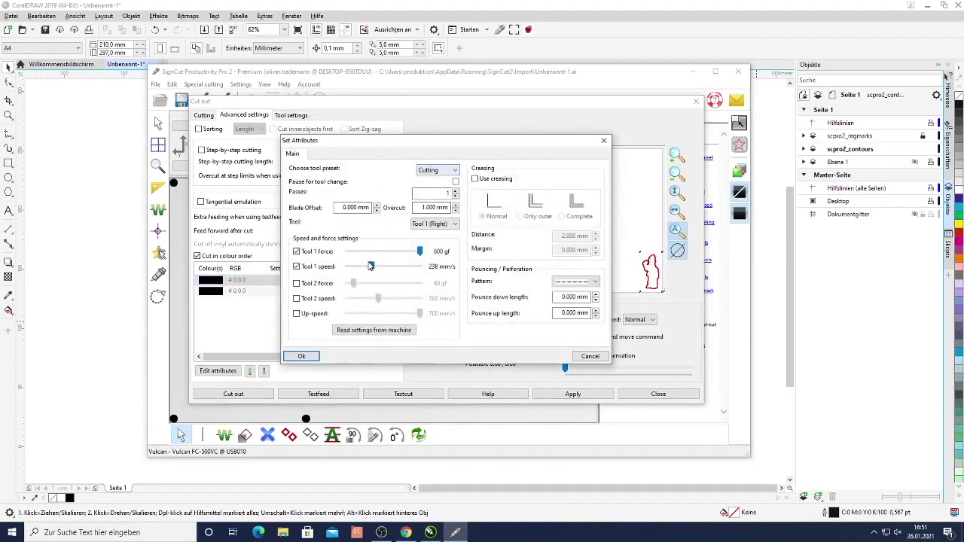
drag(371, 266, 411, 266)
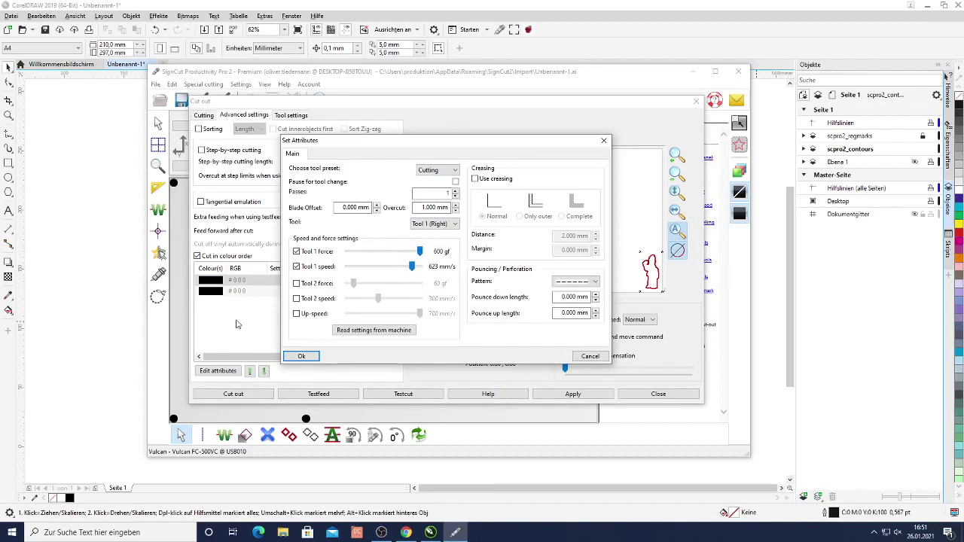
click(436, 169)
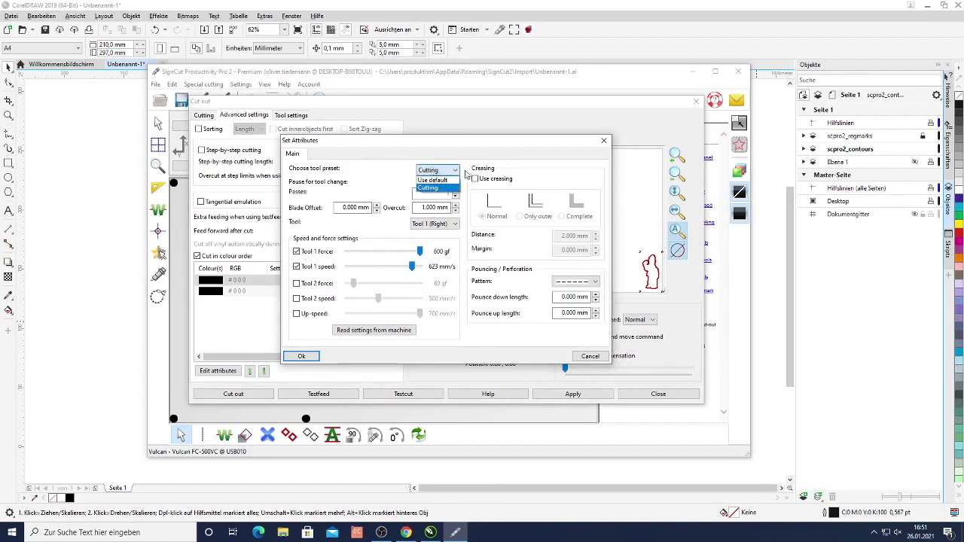
click(433, 179)
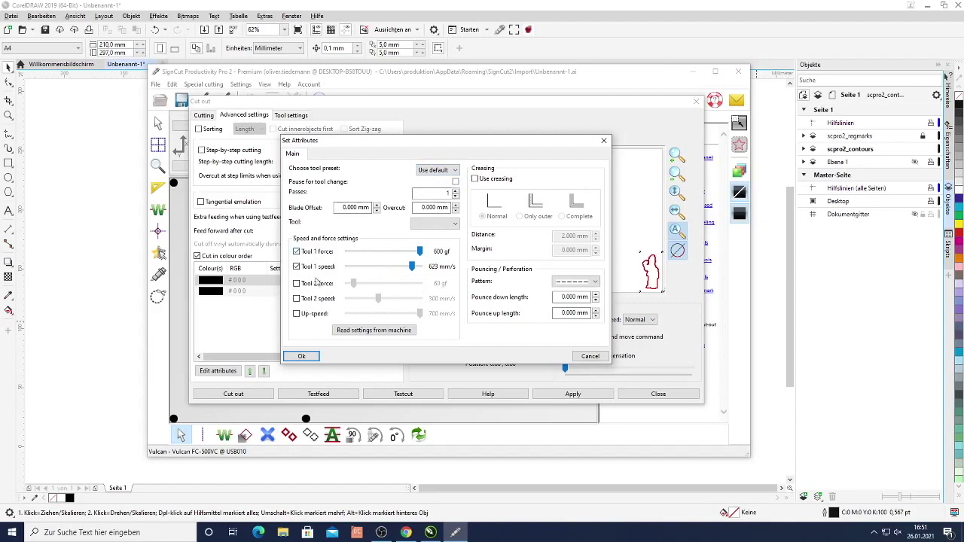
click(452, 171)
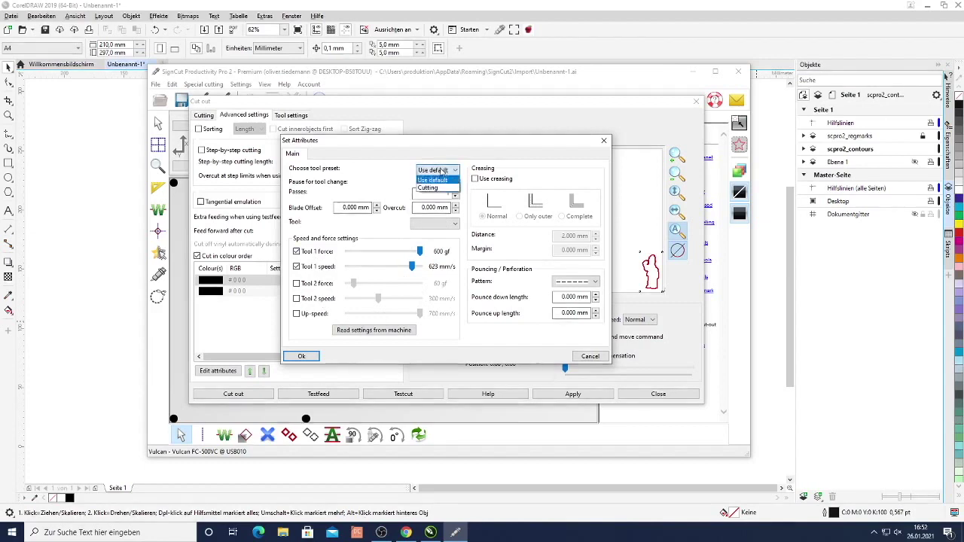
click(443, 188)
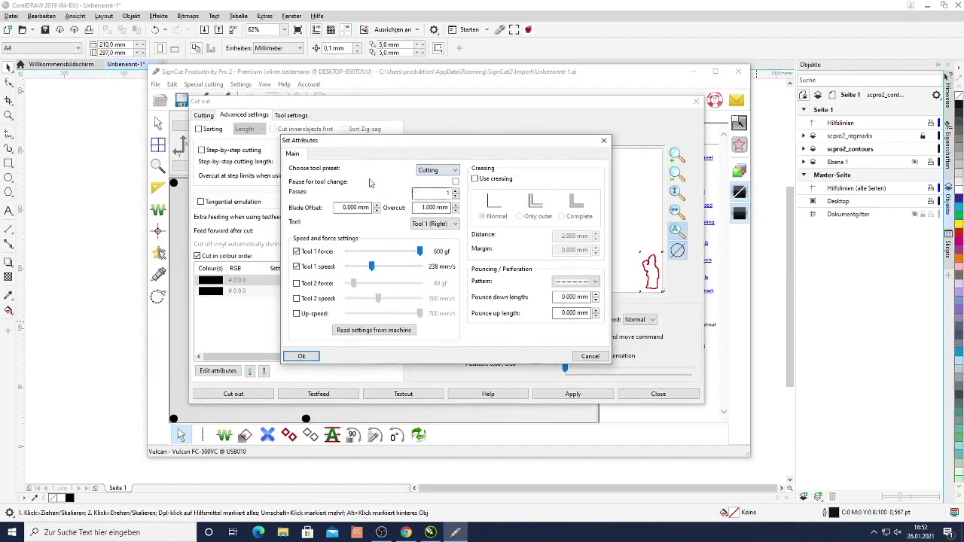
click(391, 330)
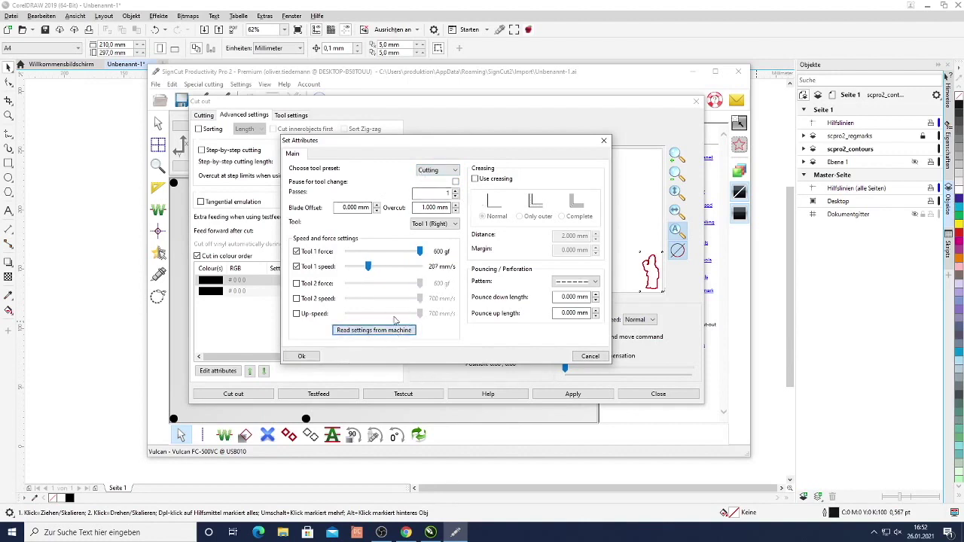
Raise the Cutting preset's tool 1 speed to 478 mm/s and save it
click(301, 355)
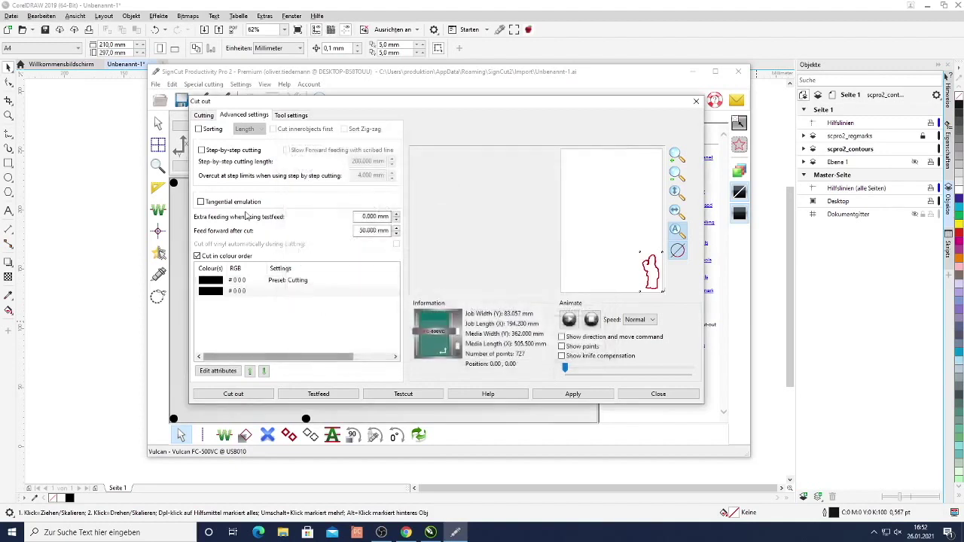
click(292, 115)
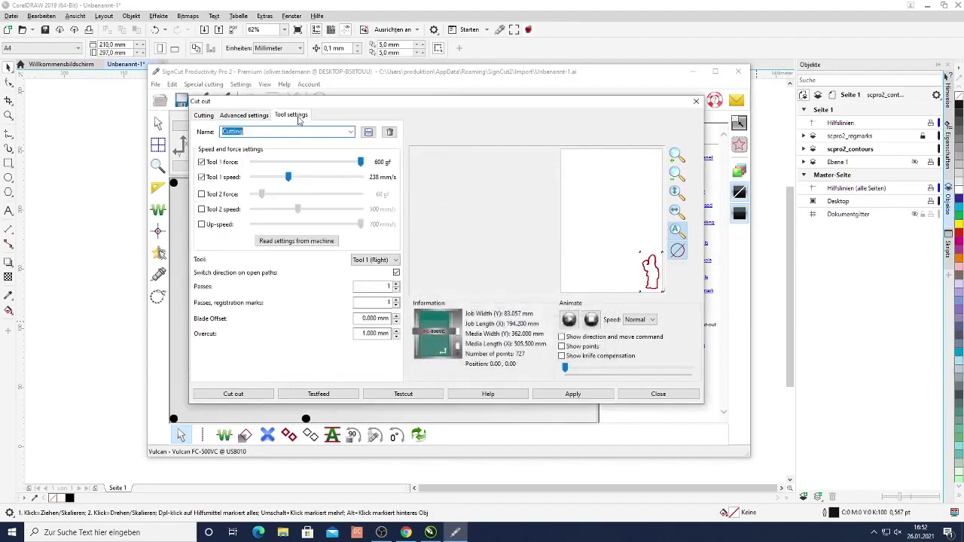
click(351, 135)
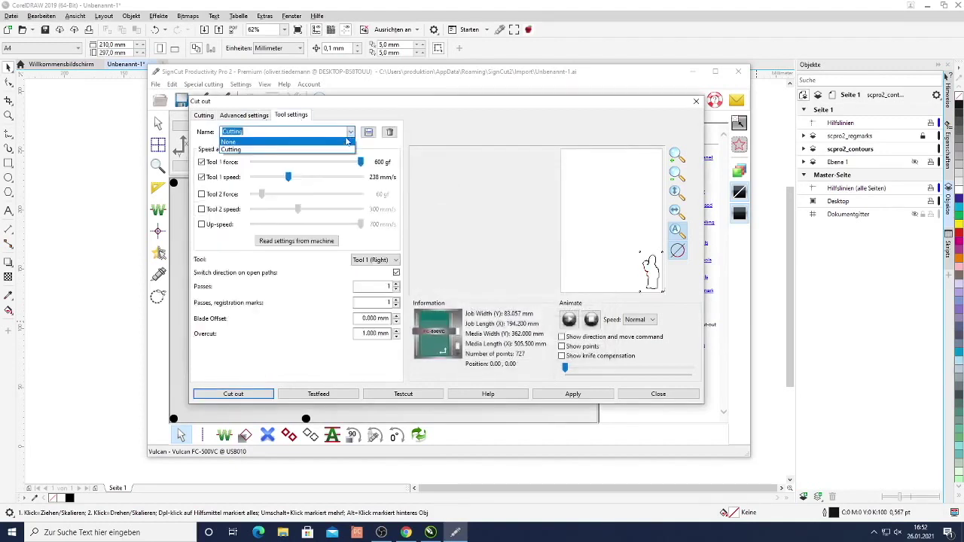
click(349, 143)
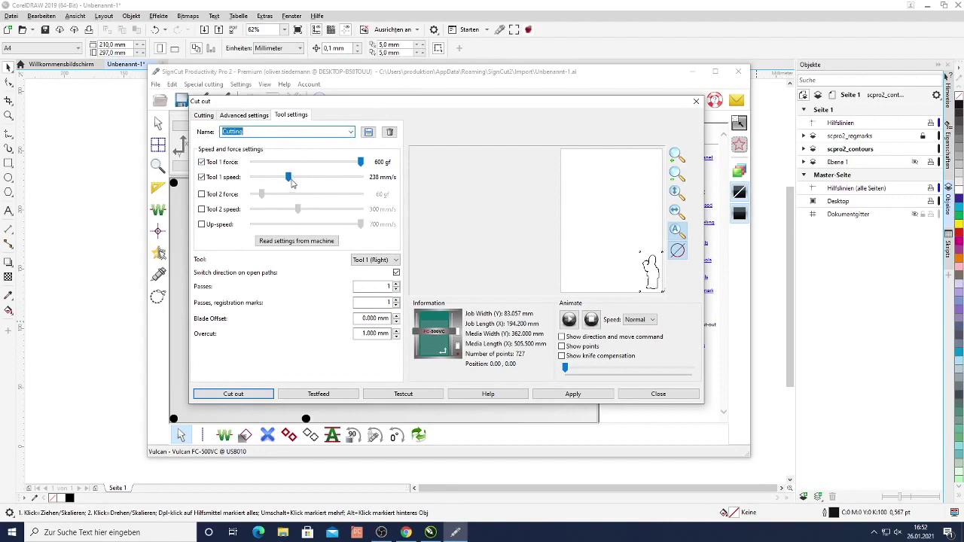
drag(291, 181, 326, 180)
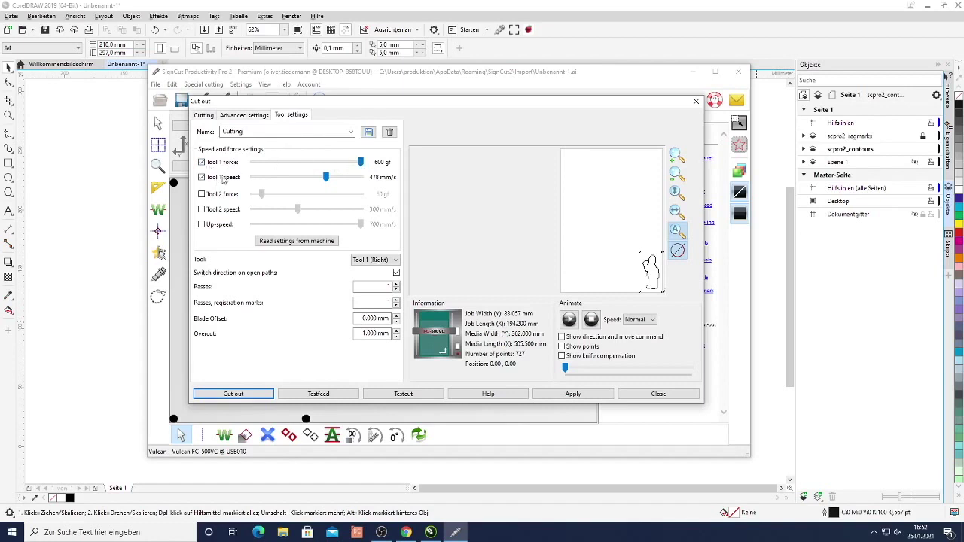
click(371, 134)
Save a new 'Creasing' preset using tool 2 only, at 466 gf and 408 mm/s
click(205, 194)
click(202, 210)
click(202, 177)
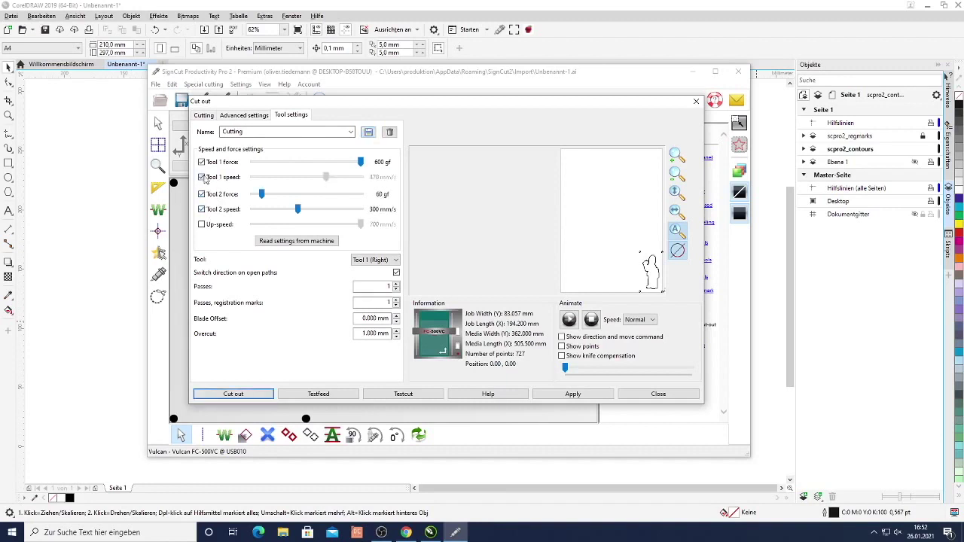
click(201, 161)
drag(263, 194, 360, 193)
drag(298, 211, 315, 210)
drag(360, 195, 336, 194)
double_click(293, 131)
text(C)
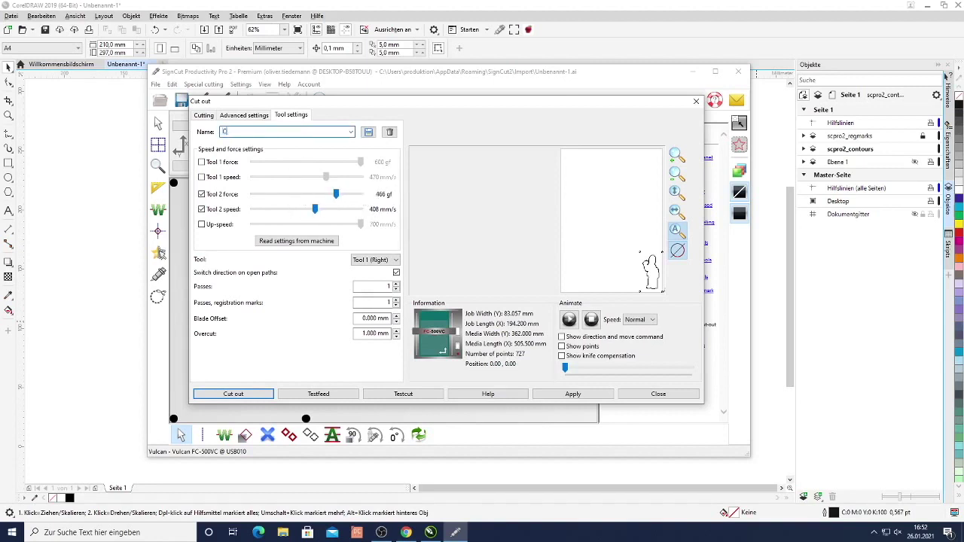
text(reasing)
click(368, 133)
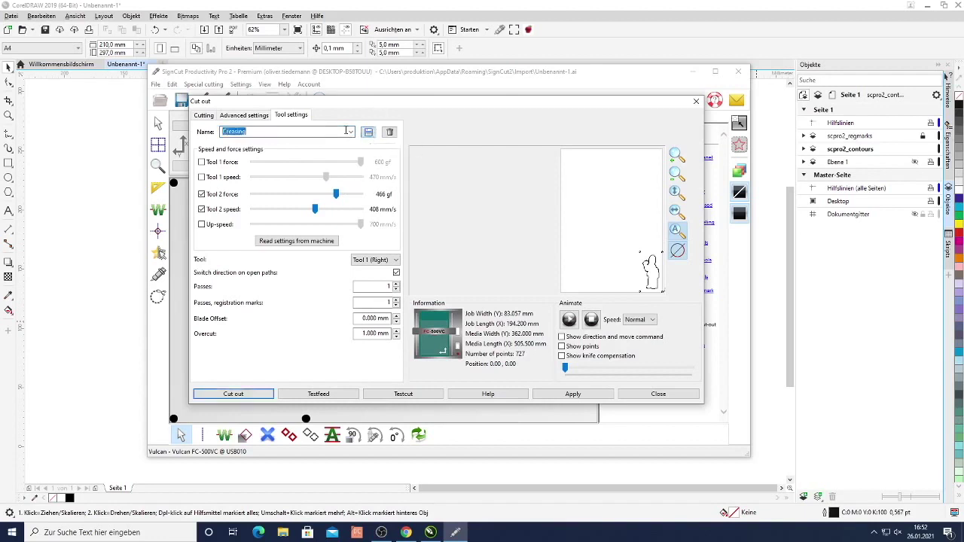
Check that Creasing is in the saved presets list and apply the tool settings
click(350, 132)
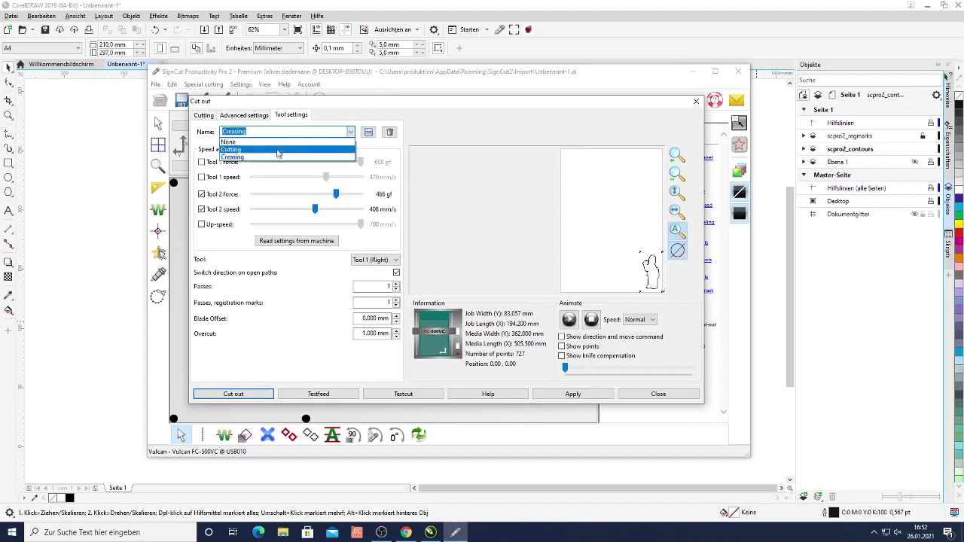
click(357, 132)
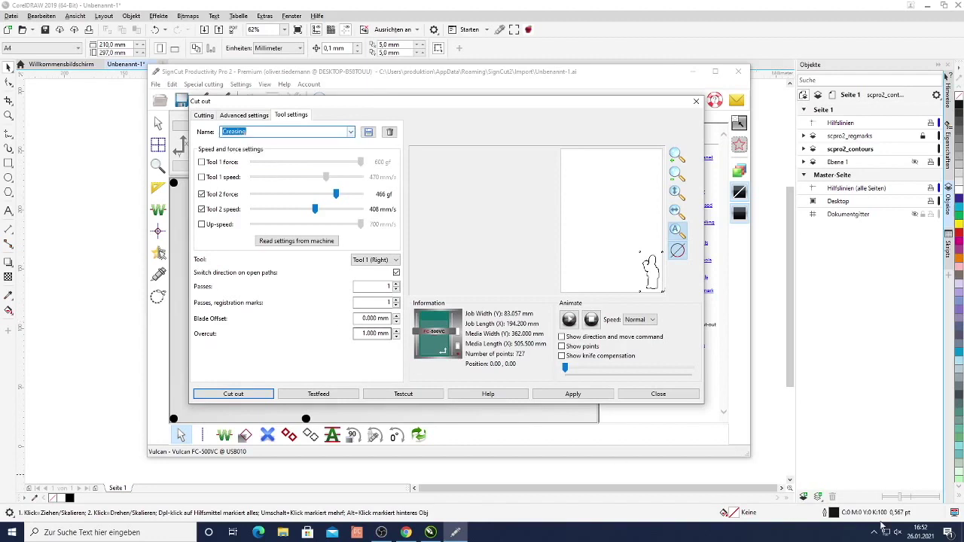
click(574, 397)
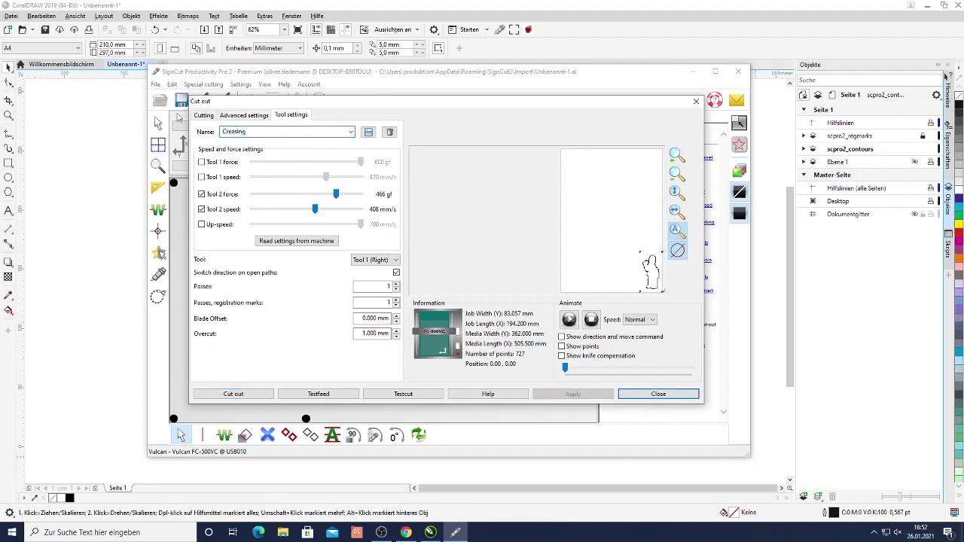
click(249, 116)
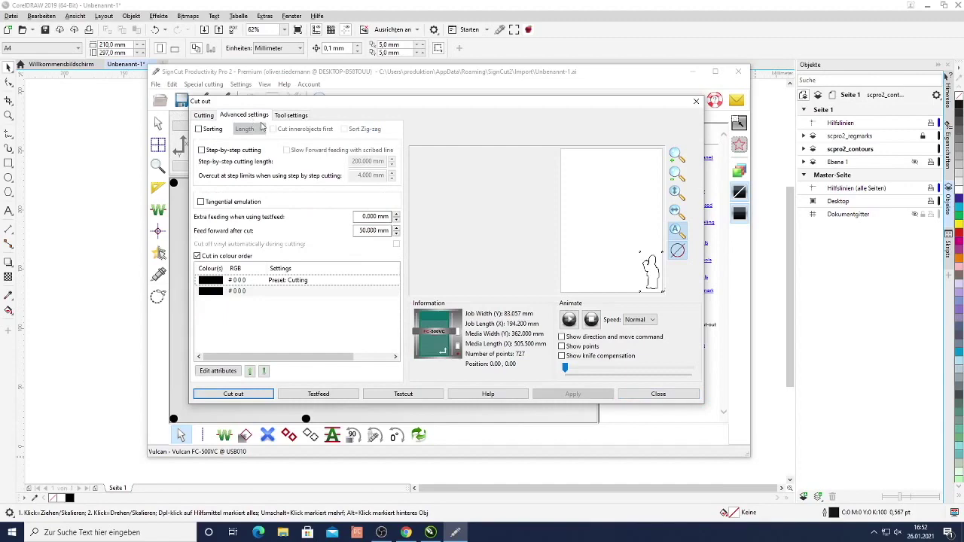
double_click(300, 282)
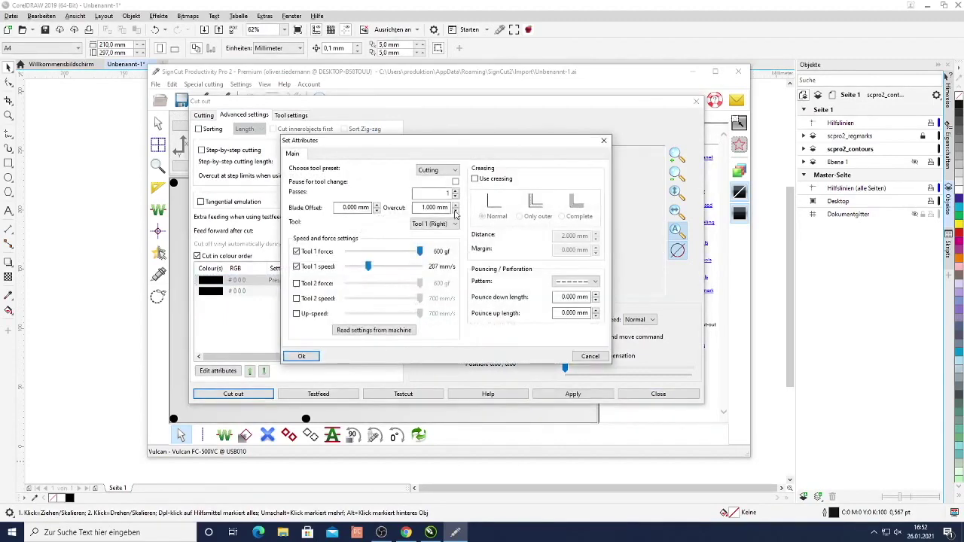
click(454, 170)
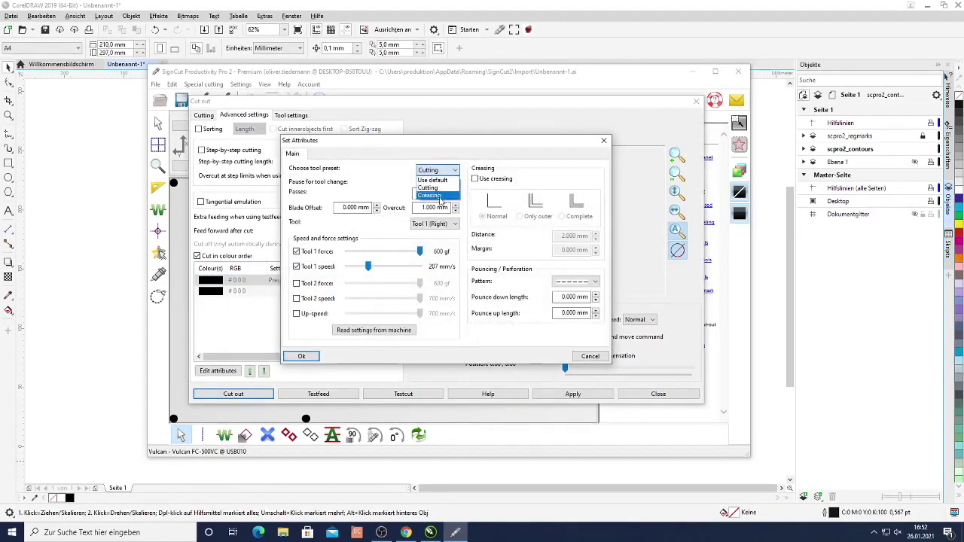
click(433, 182)
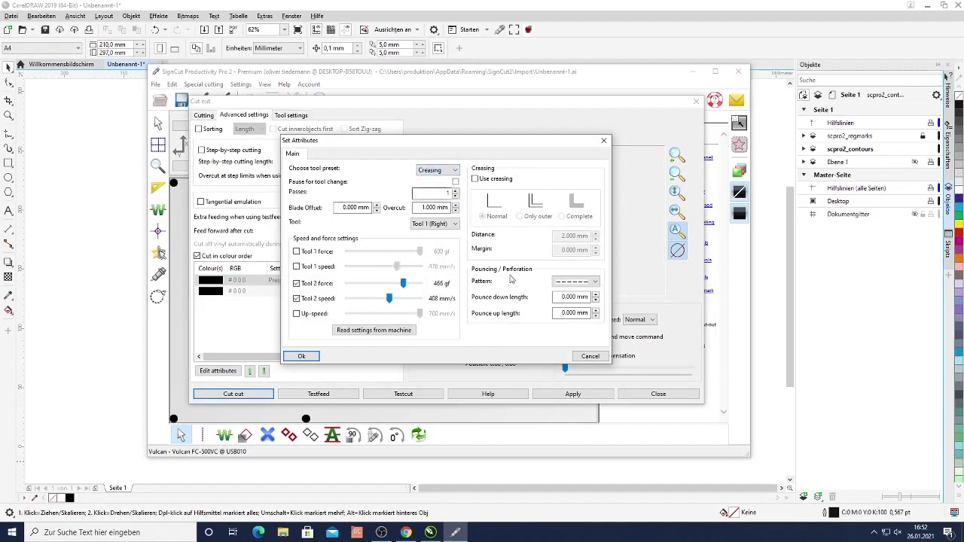
click(450, 171)
click(442, 188)
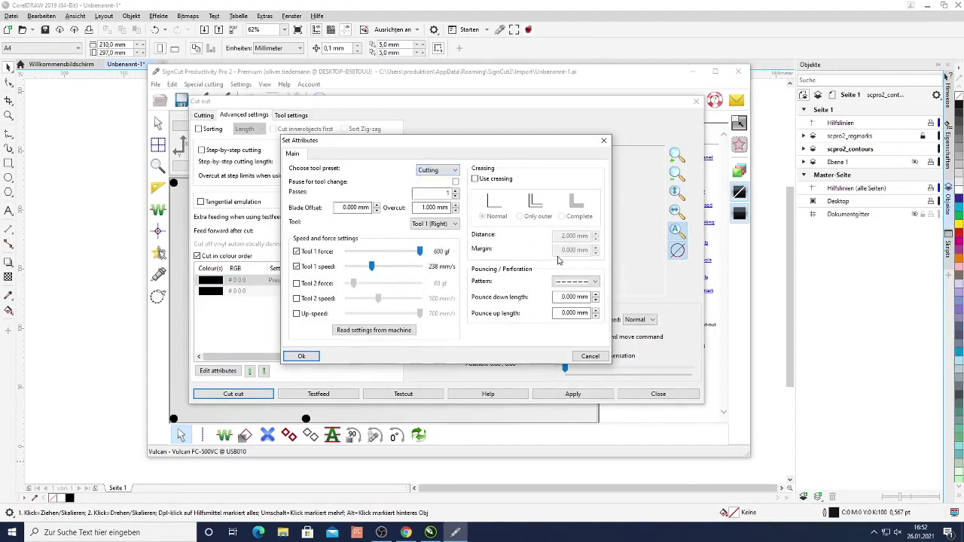
click(308, 357)
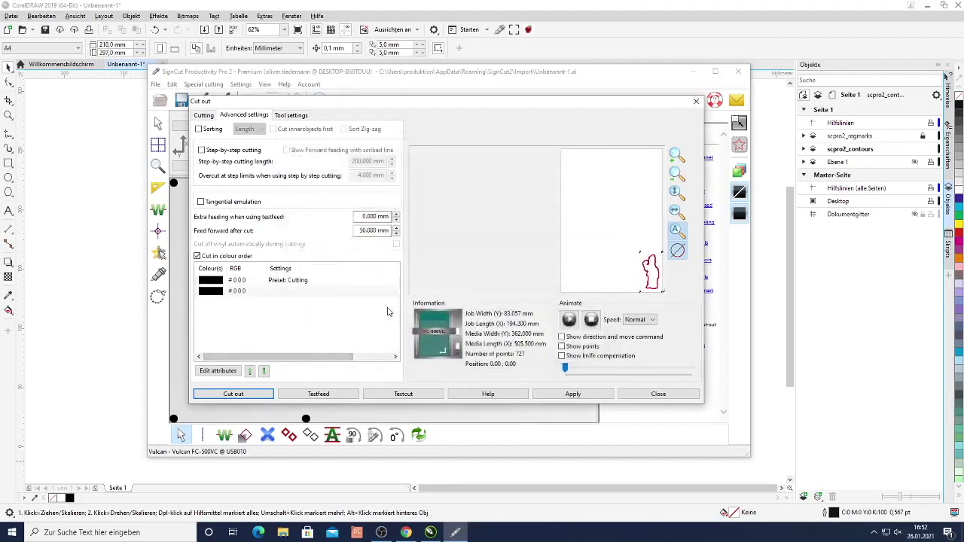
Start cutting Homer's contour with 'Cut out' in the Cut out dialog
click(233, 393)
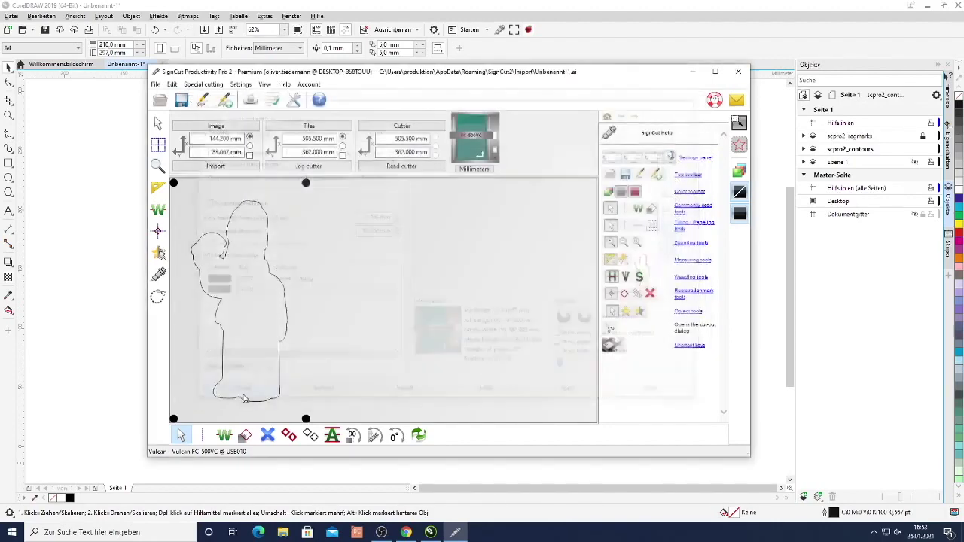